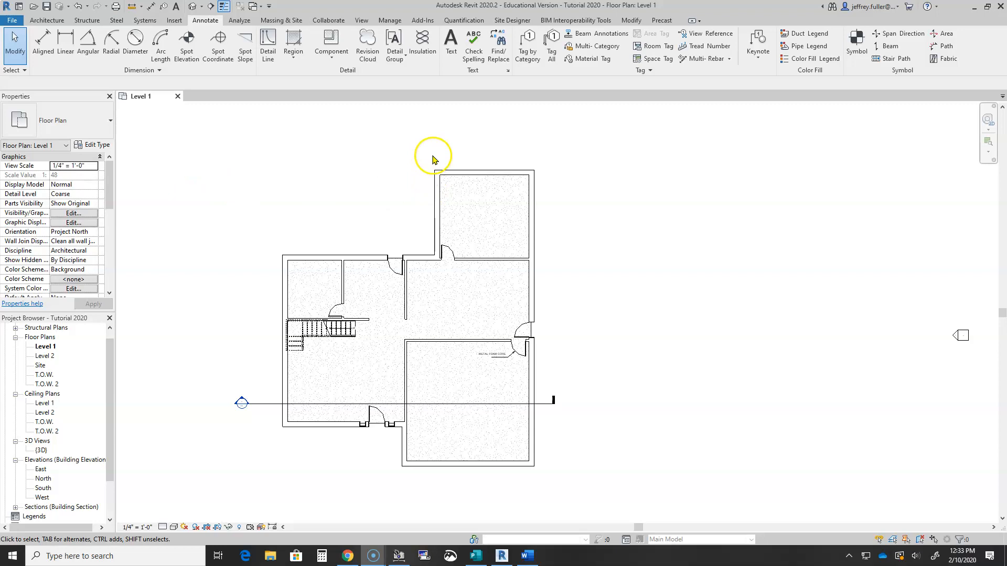
- Load the Door-Garage-Flush_Panel family from the Residential folder for door placement and show the available door types
click(47, 20)
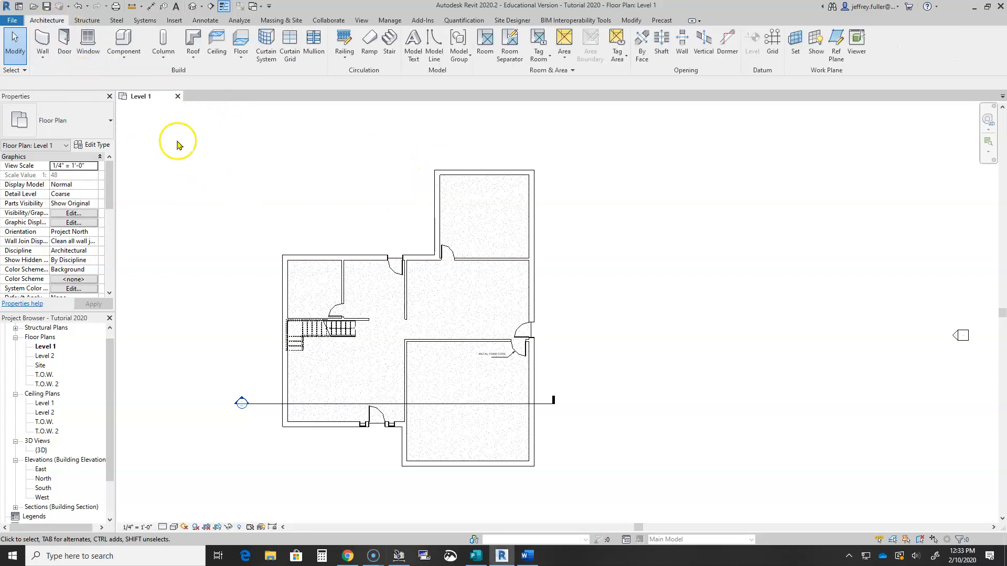
click(64, 46)
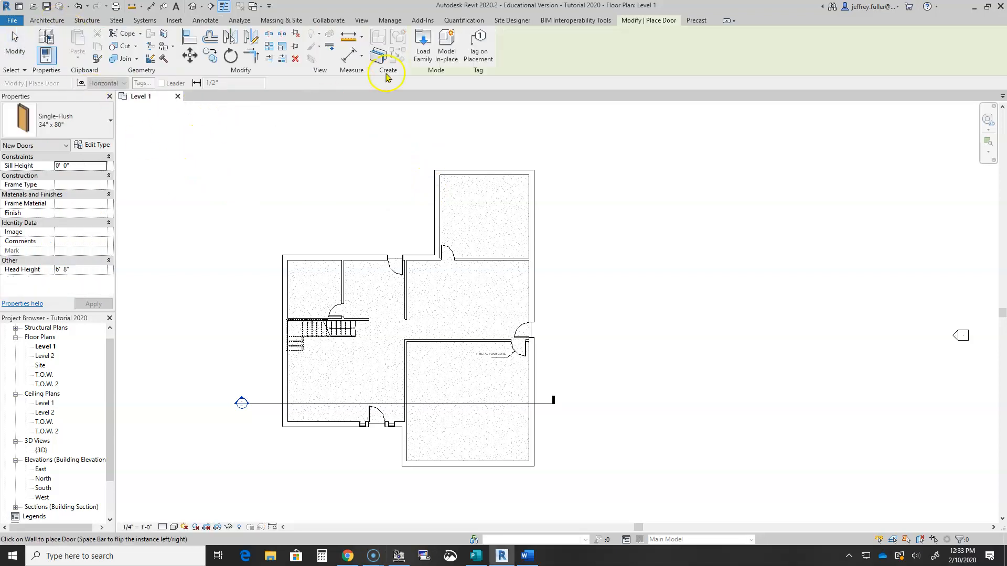
click(422, 46)
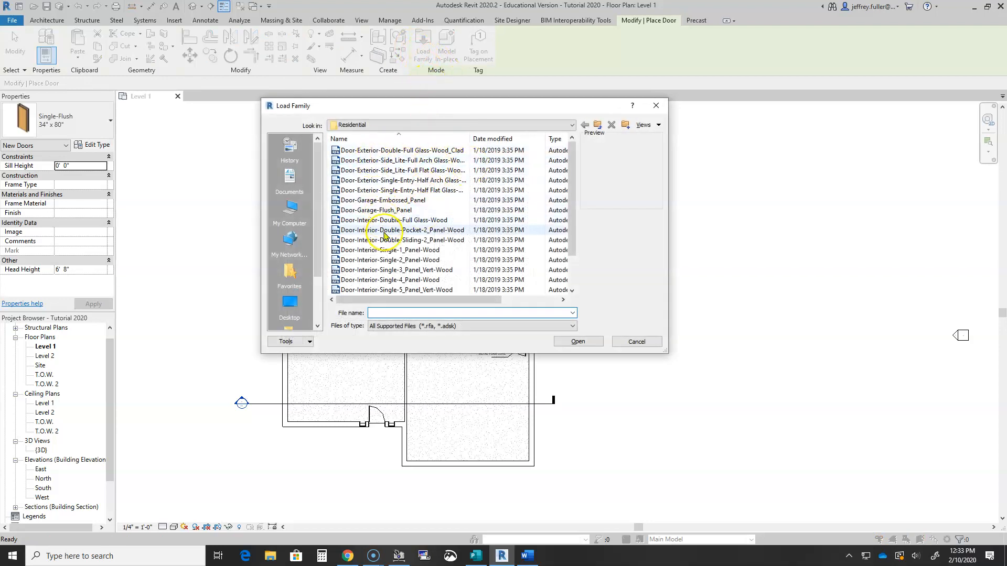
click(396, 202)
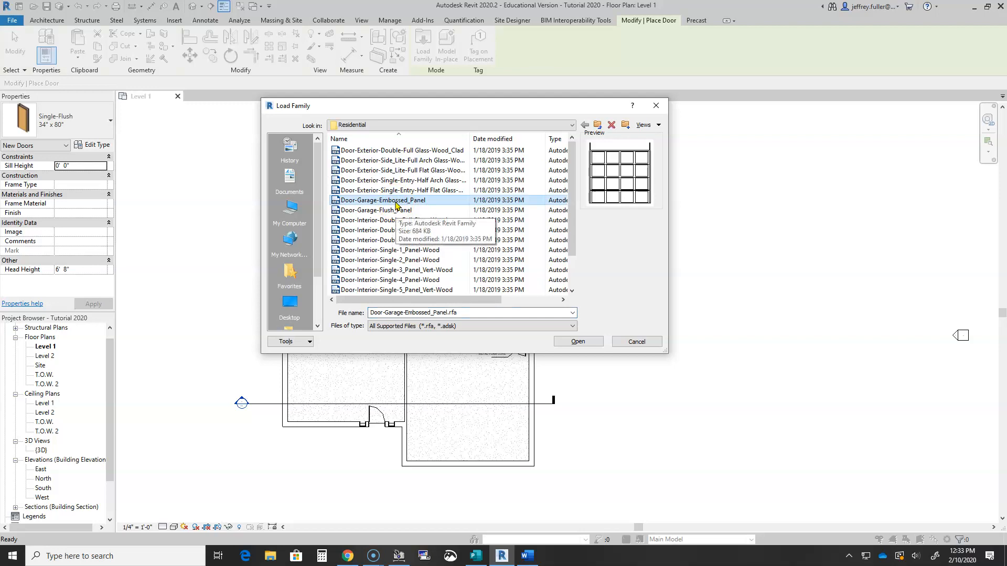
click(398, 210)
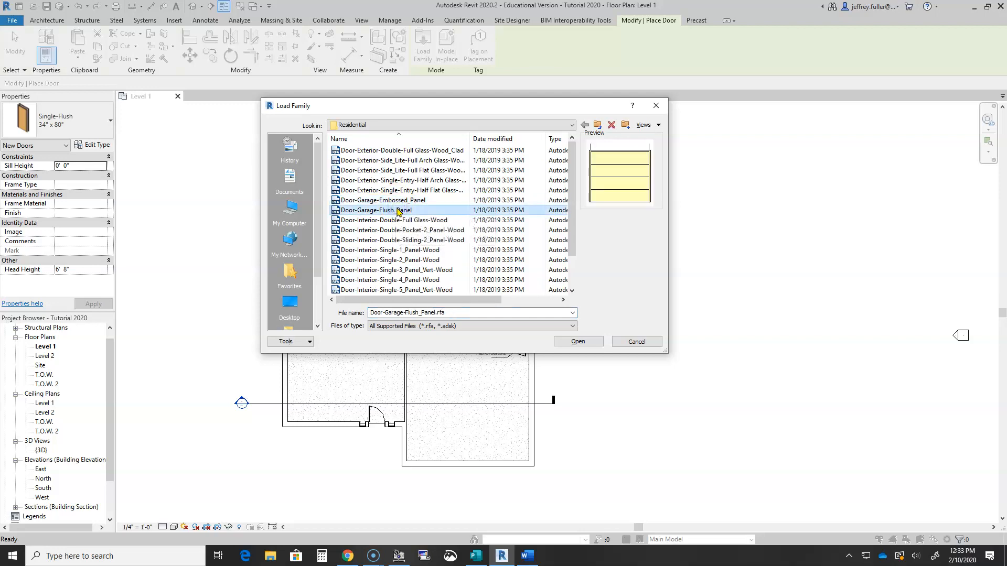
click(572, 344)
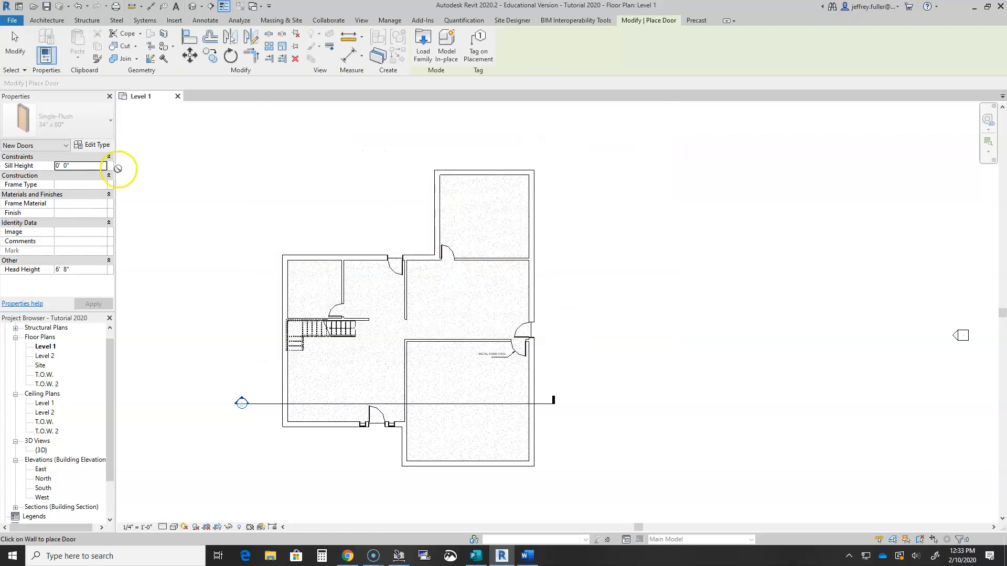
click(94, 131)
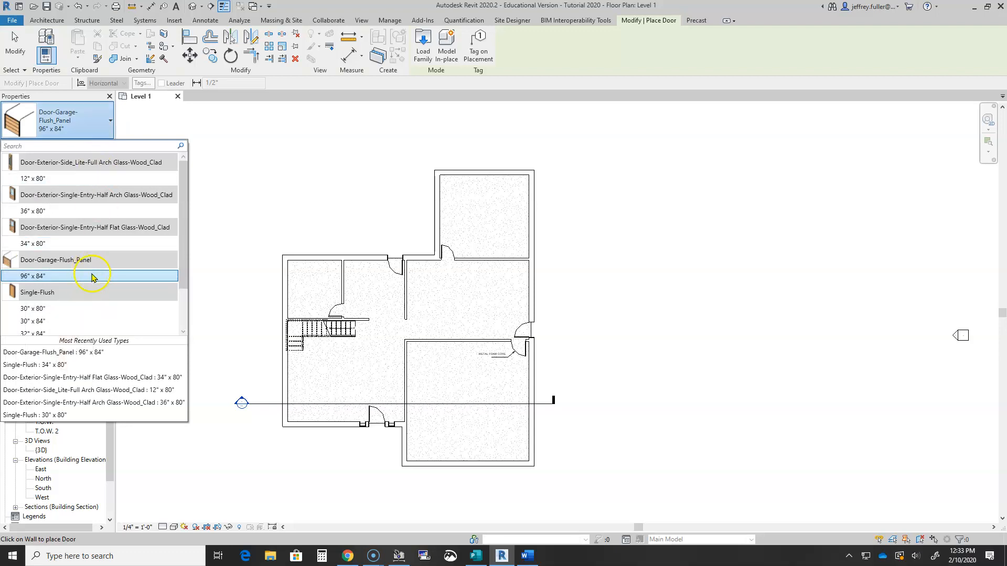
- Load the Door-Garage-Embossed_Panel family and choose its 192" x 84" type for placement
click(422, 47)
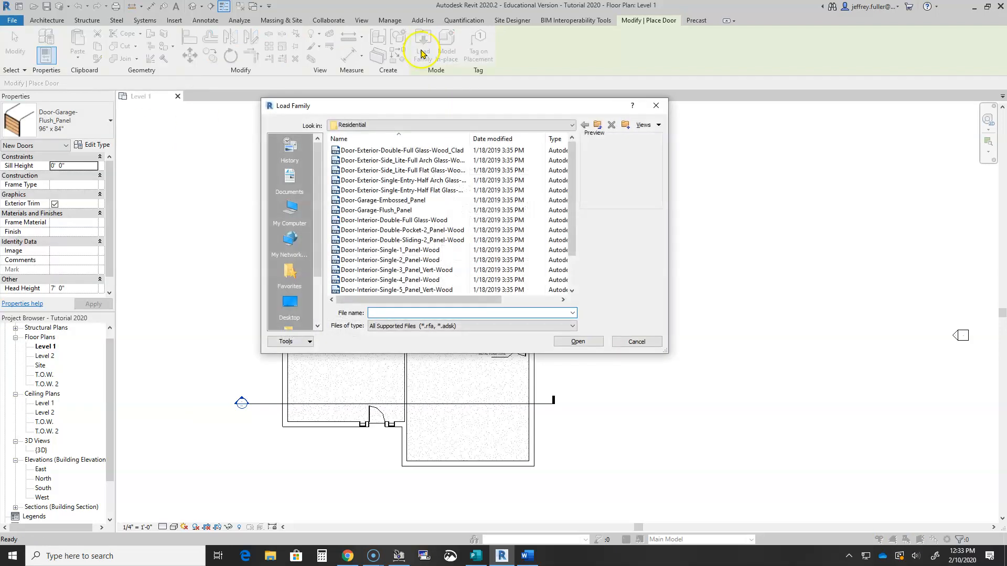
click(422, 211)
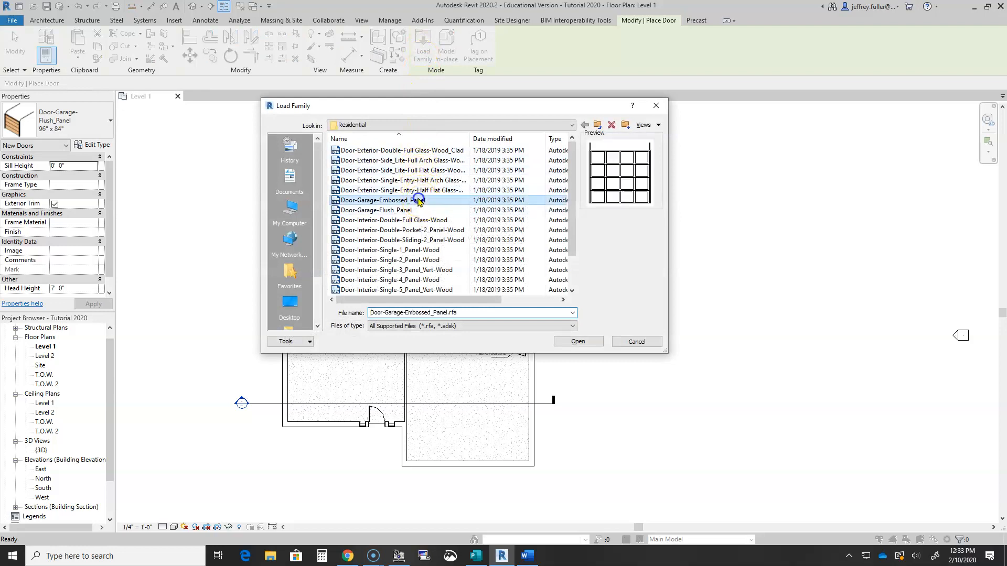
click(577, 342)
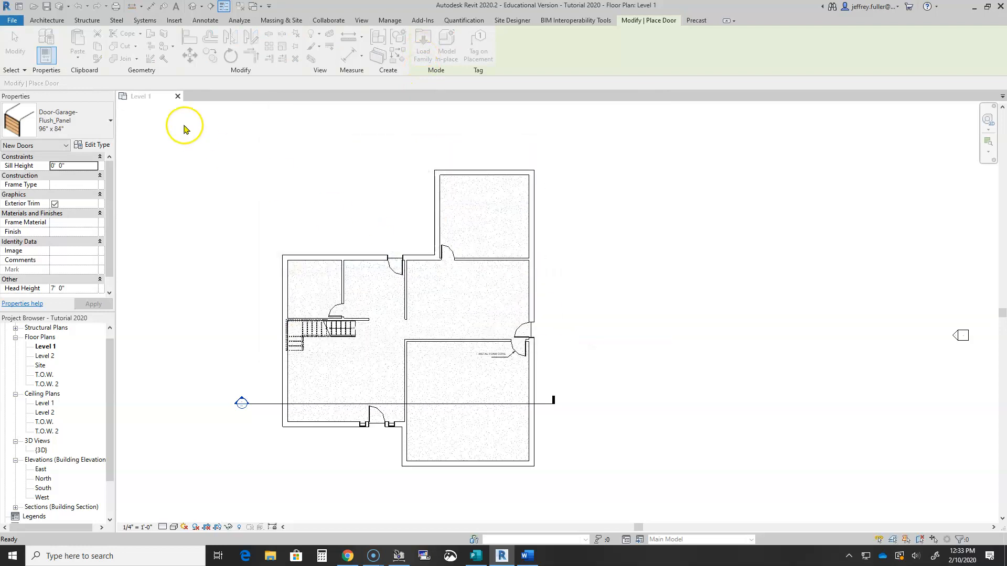
click(105, 126)
click(46, 288)
click(46, 289)
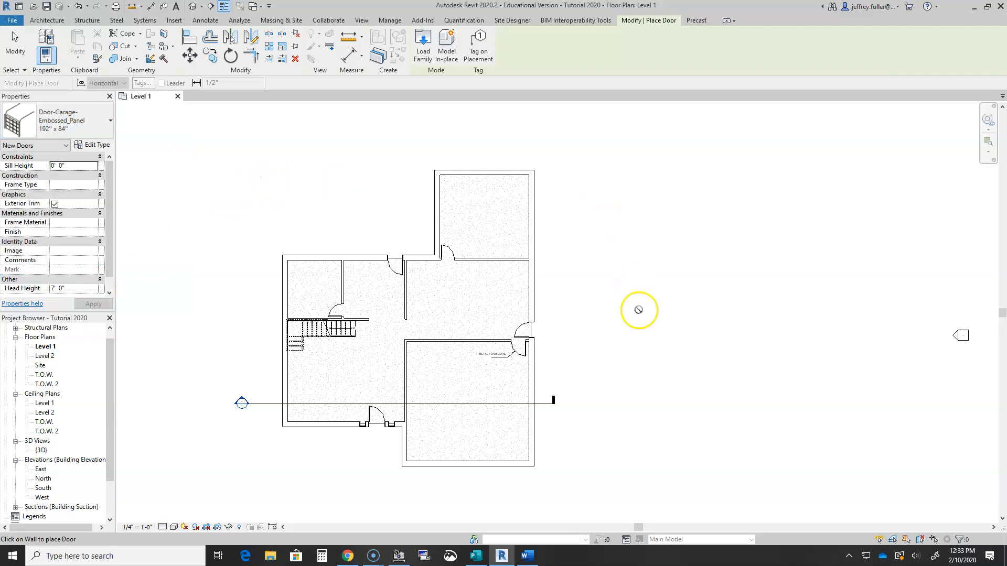
- Place the garage door centred in the garage's front exterior wall, 12' - 1 11/16" from each side wall
scroll(636, 317, down, 2)
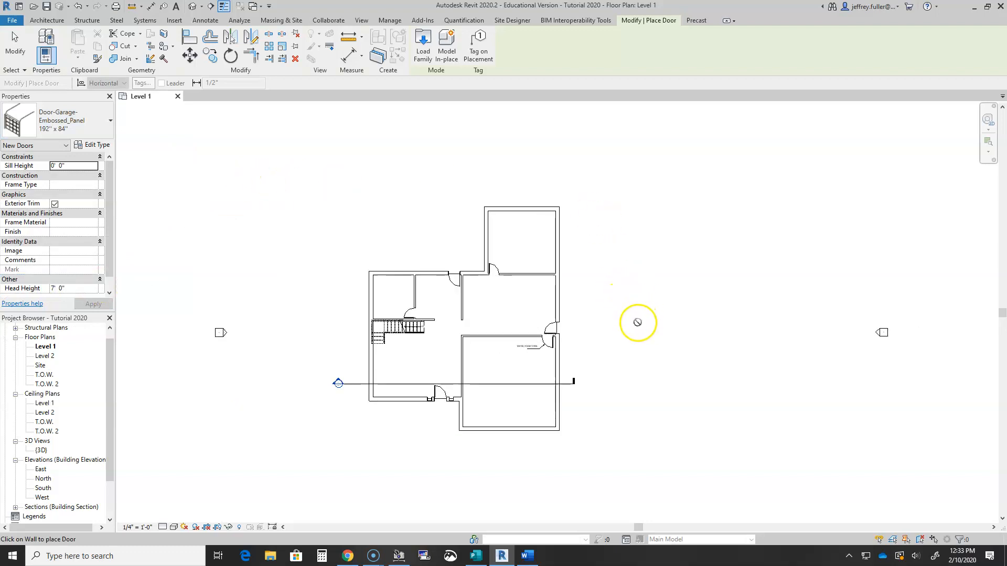
scroll(409, 377, up, 2)
scroll(409, 377, up, 1)
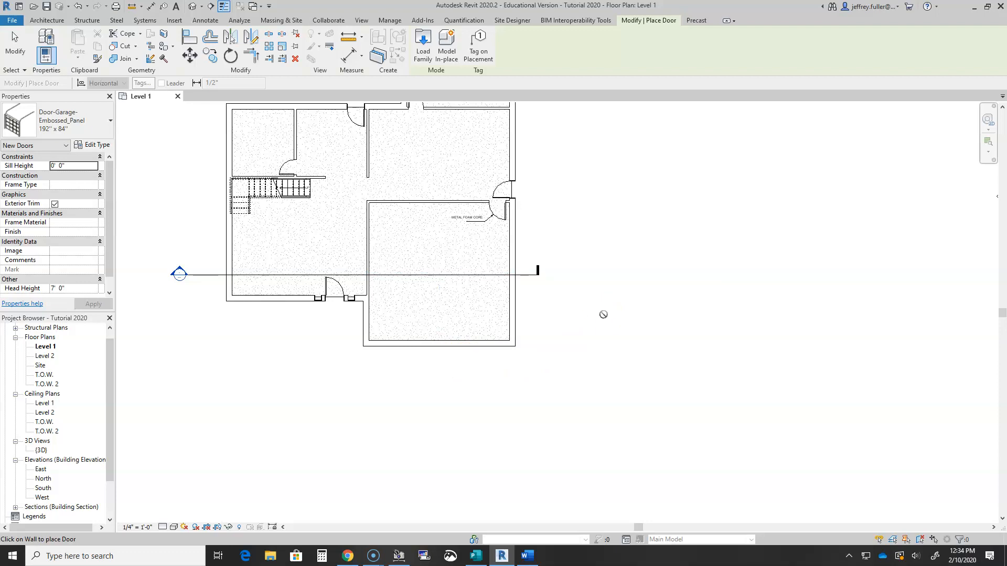
click(598, 303)
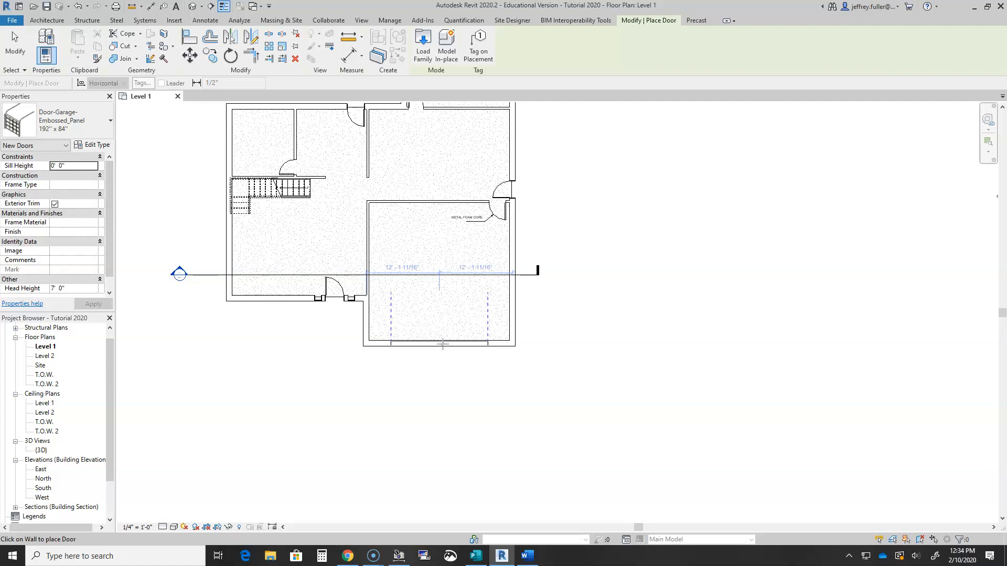
click(442, 344)
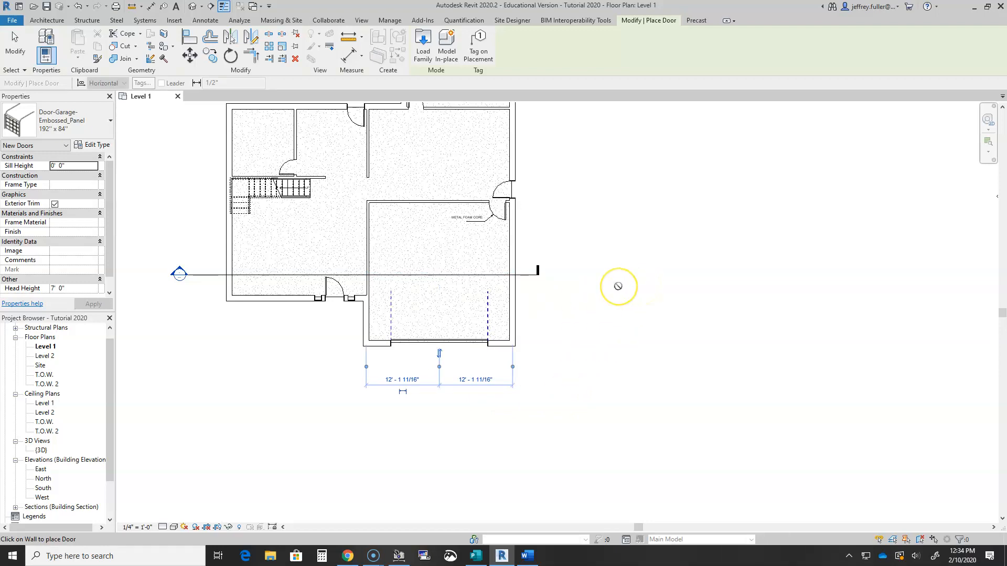
- Start loading another family and open the Windows folder of the US Imperial library
scroll(607, 274, down, 2)
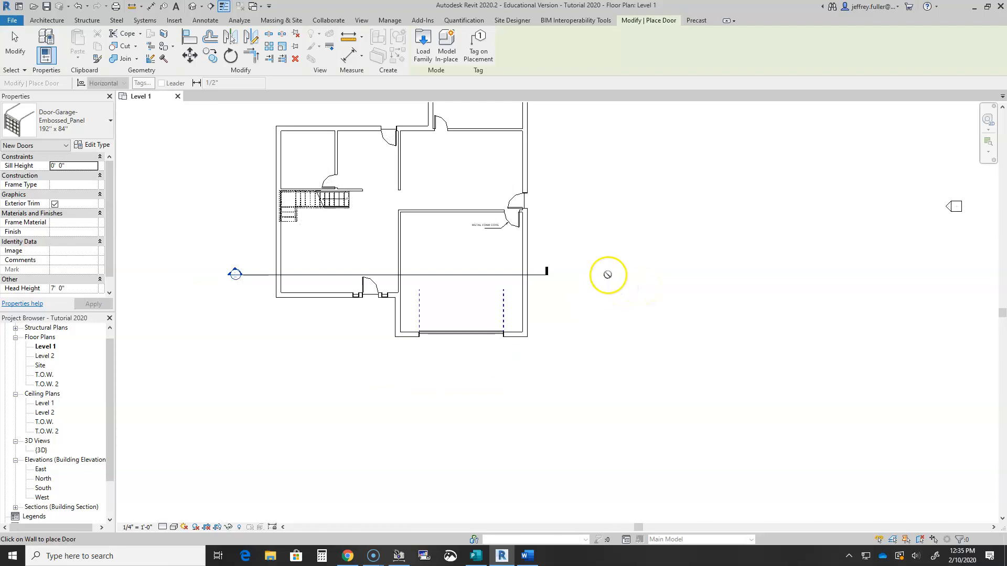
middle_drag(608, 275, 614, 360)
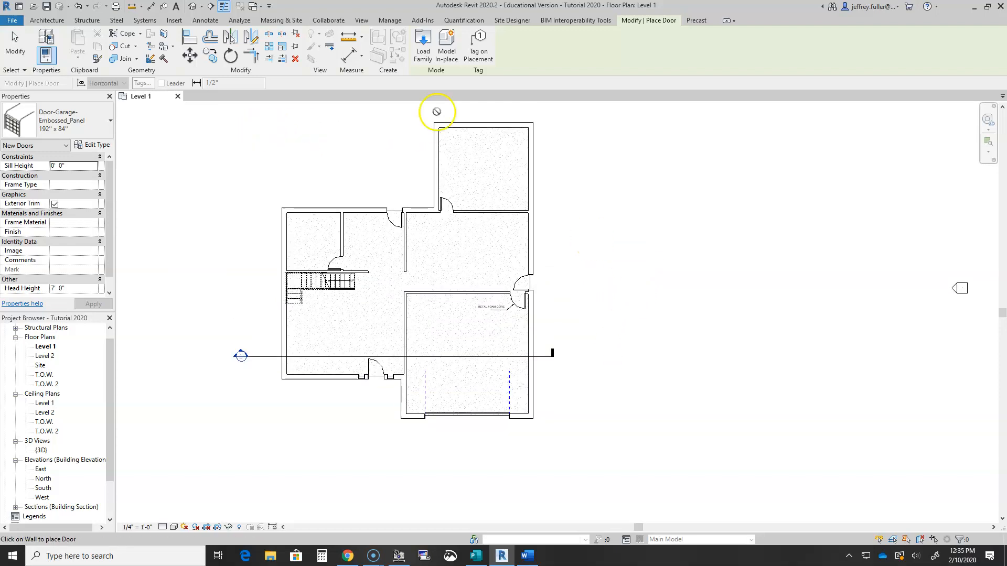
click(419, 62)
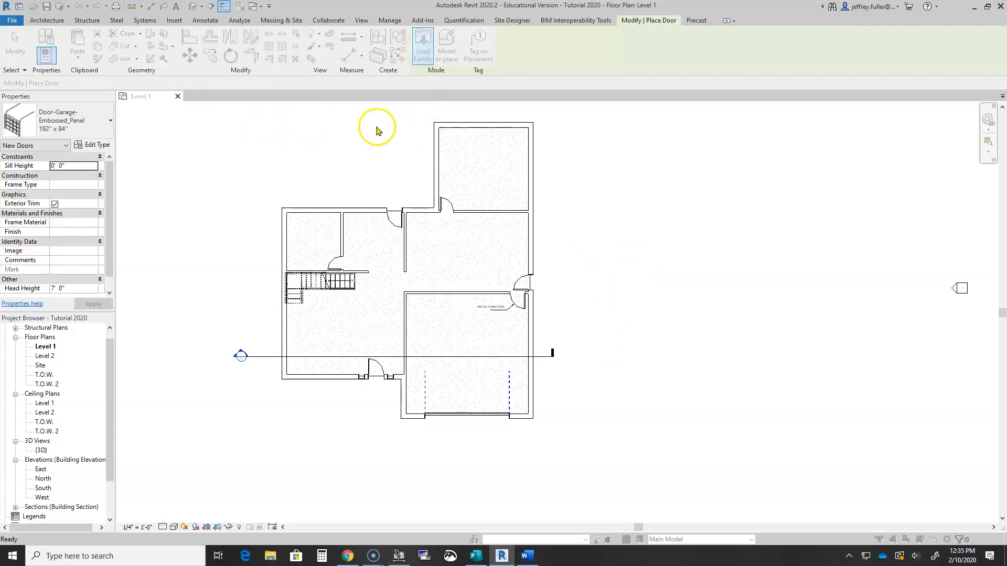
click(598, 125)
click(601, 125)
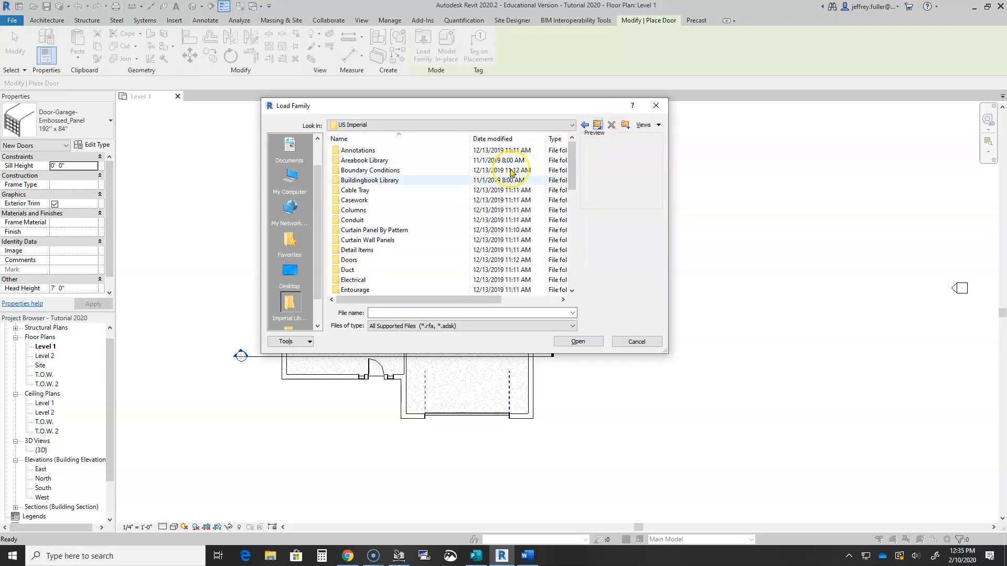
scroll(375, 225, down, 10)
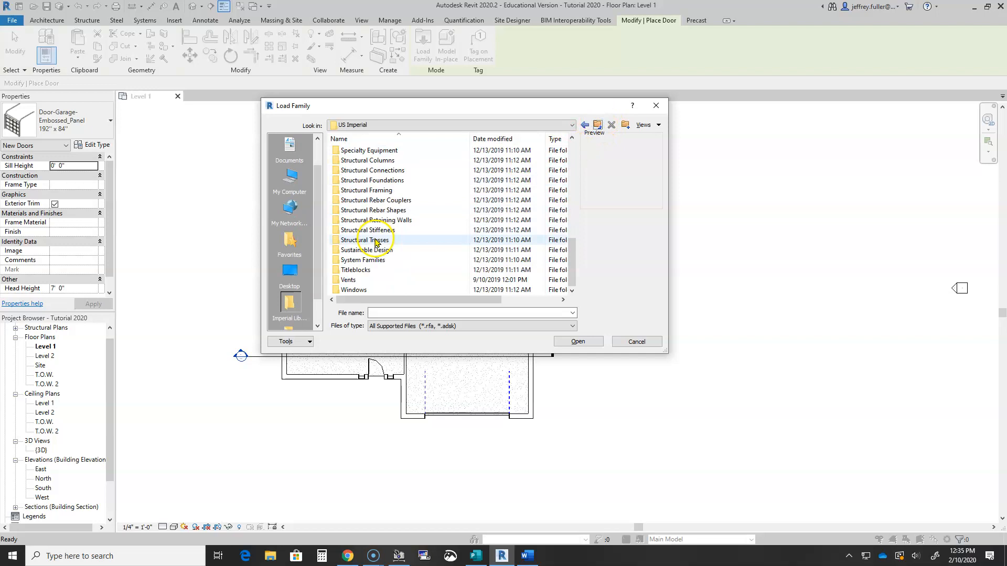
click(367, 290)
click(579, 342)
- Look through the window families in the Windows folder, from skylights and awning windows to casement, fixed and sliding ones
scroll(400, 173, down, 5)
scroll(414, 226, up, 5)
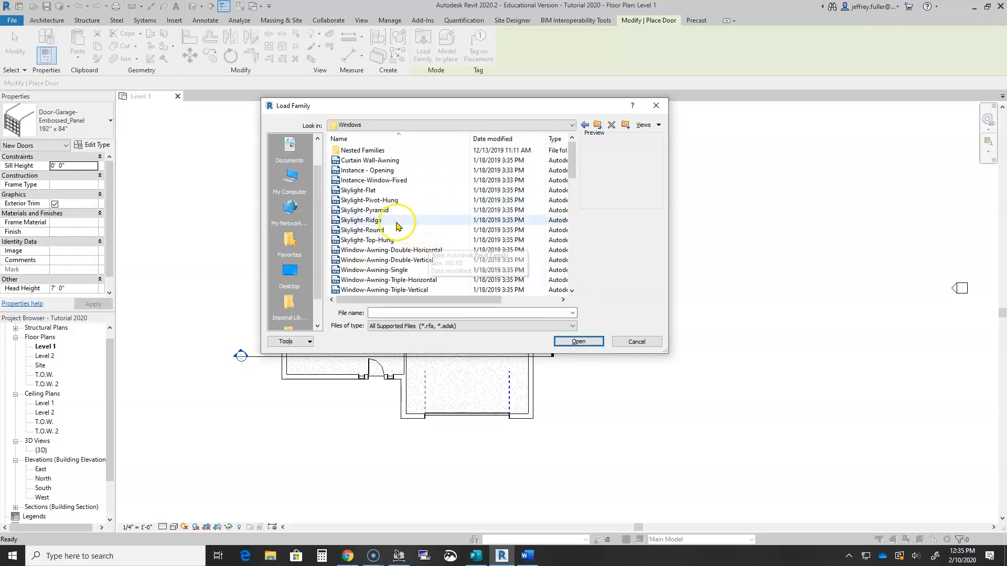
click(387, 175)
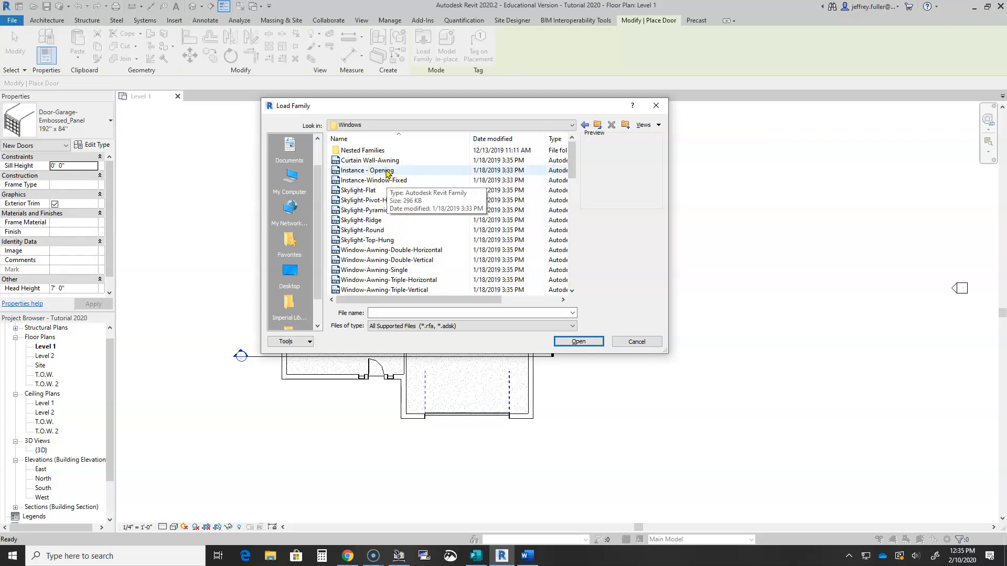
click(393, 181)
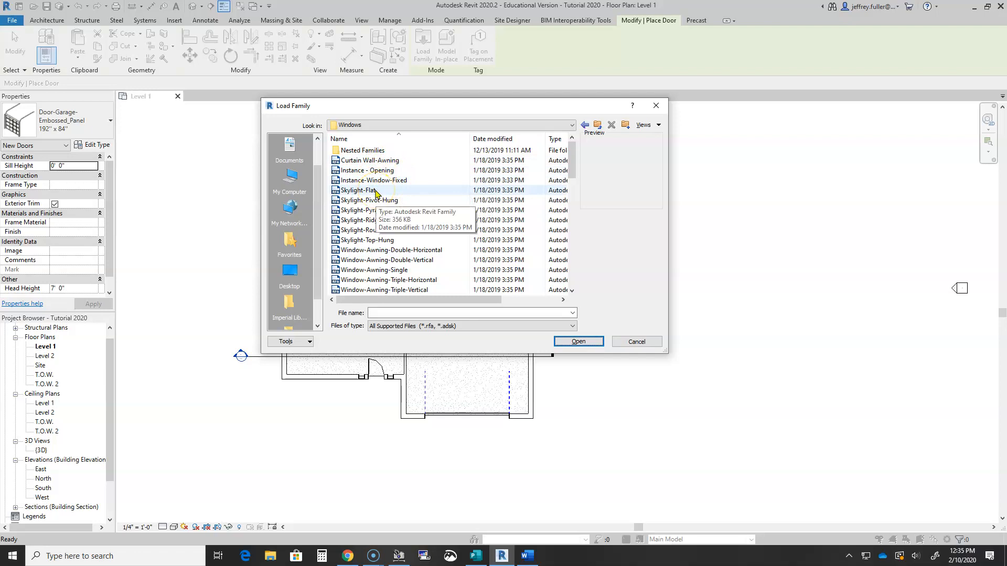
scroll(375, 193, down, 5)
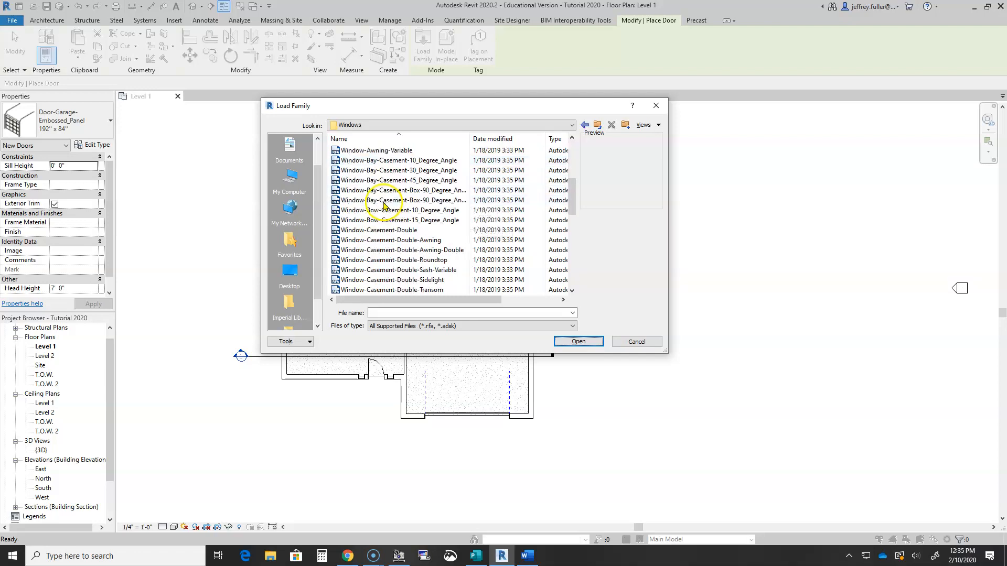
scroll(386, 210, up, 3)
drag(464, 115, 444, 129)
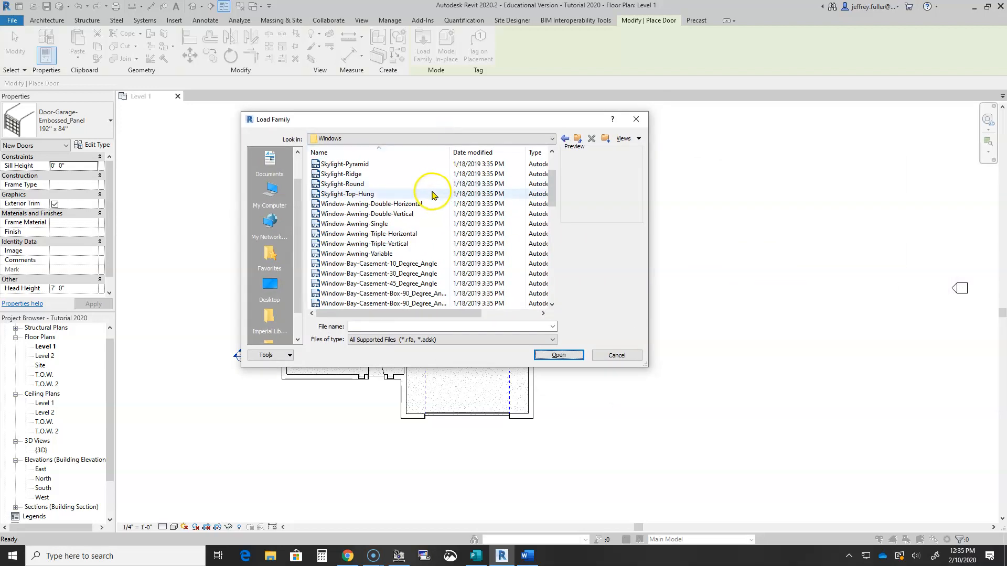
scroll(394, 219, down, 7)
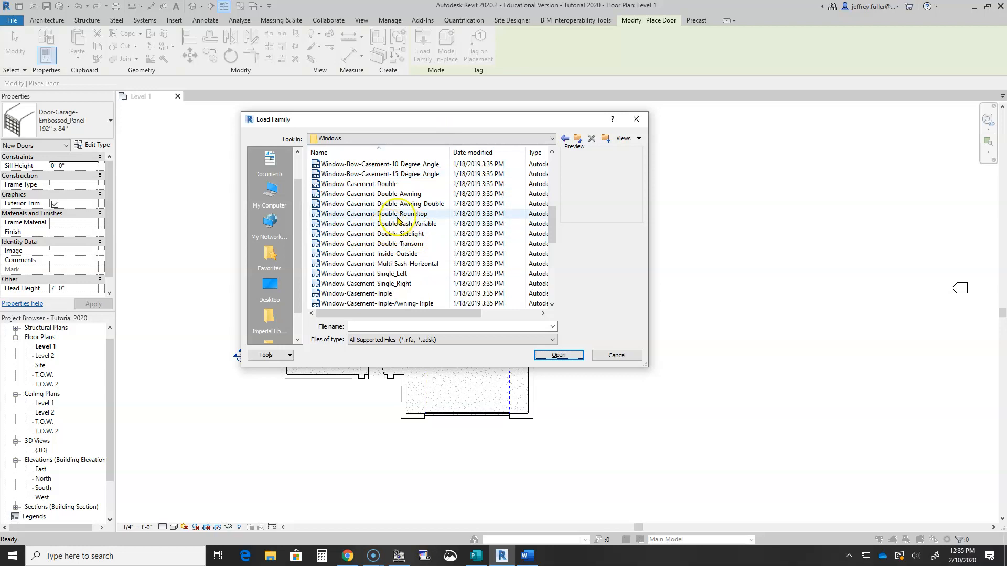
scroll(409, 242, down, 4)
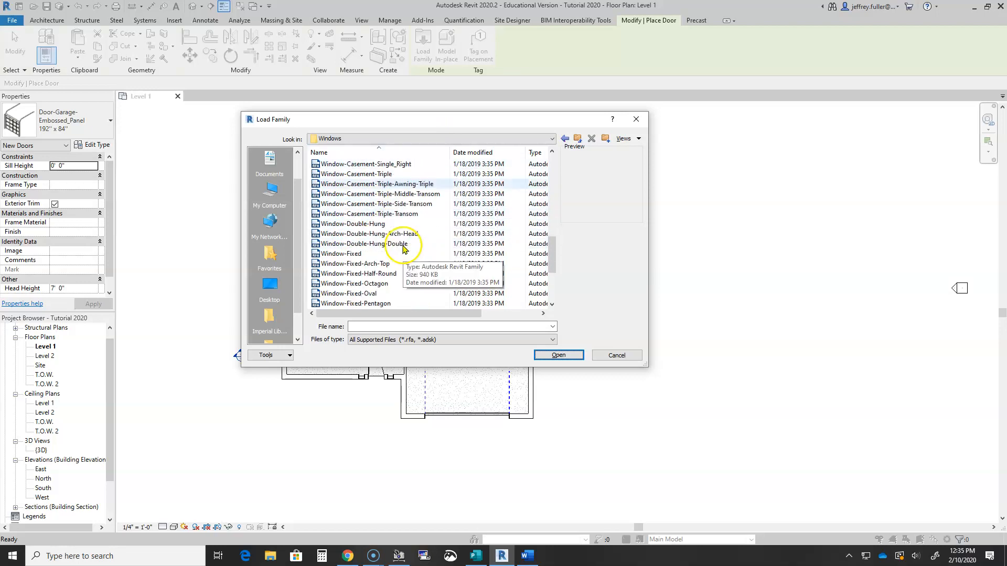
scroll(391, 244, down, 1)
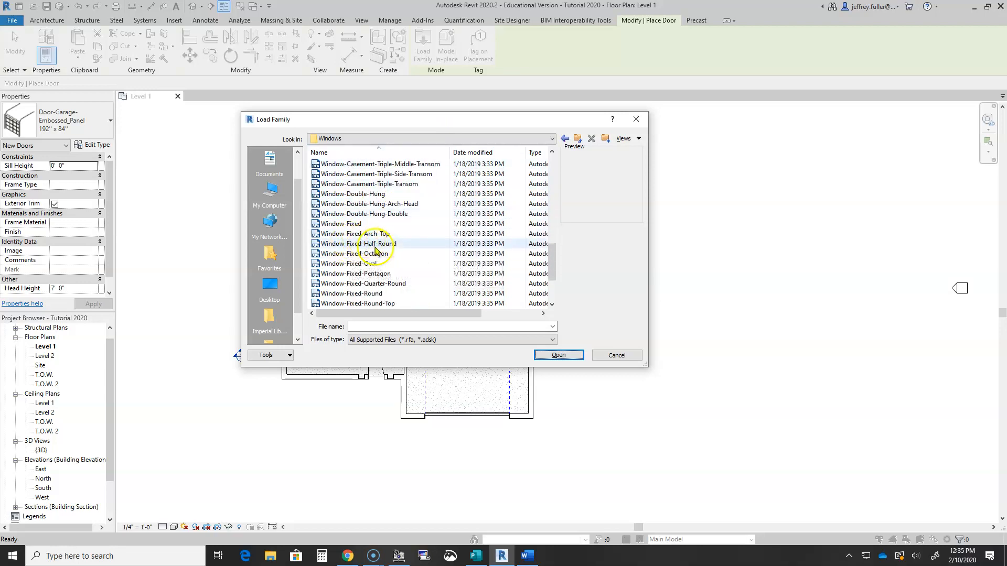
scroll(386, 241, down, 3)
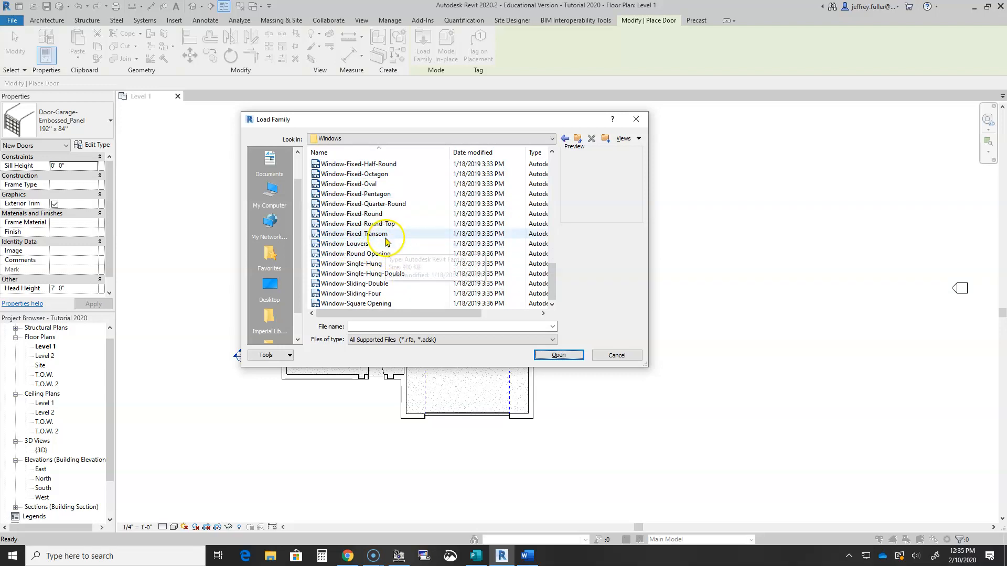
scroll(361, 280, up, 2)
scroll(367, 275, up, 5)
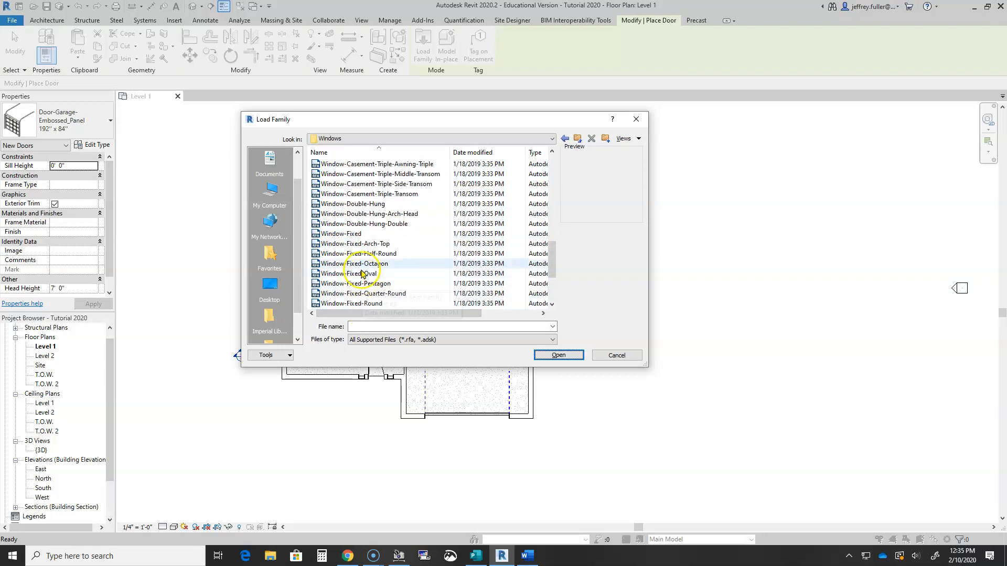
scroll(385, 263, up, 3)
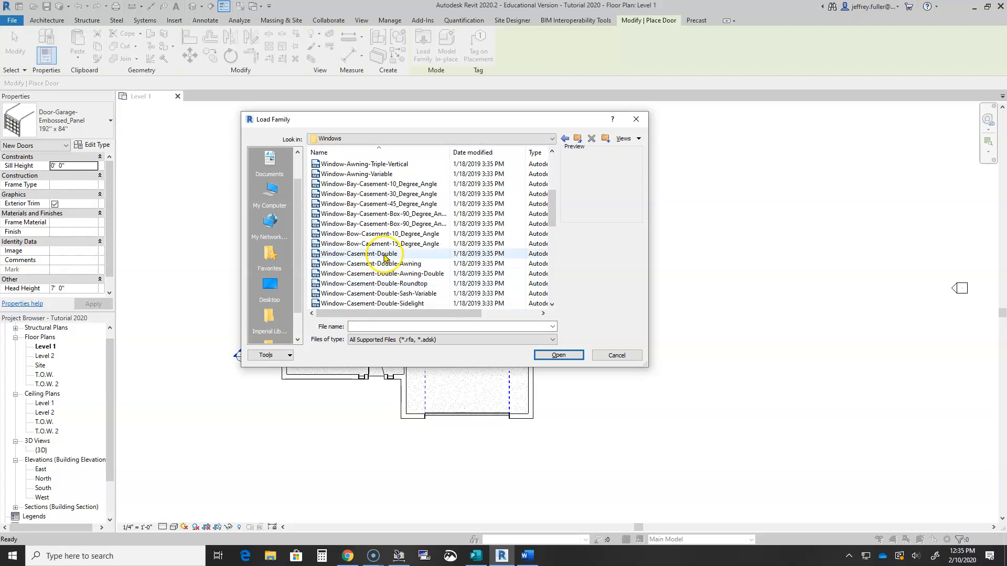
- Preview several bay casement window families and try to load Window-Bay-Casement-30_Degree_Angle
click(420, 193)
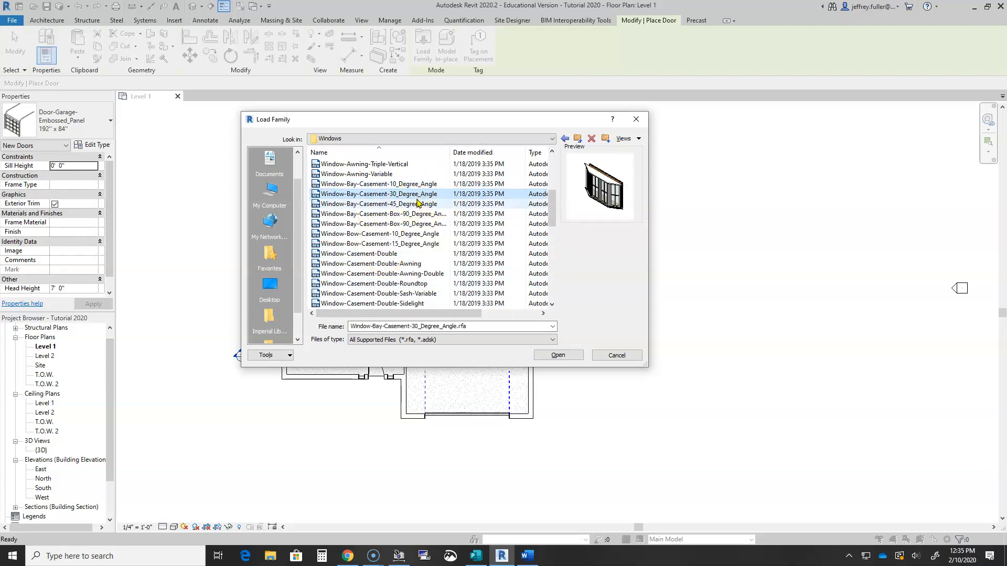
click(418, 204)
click(418, 215)
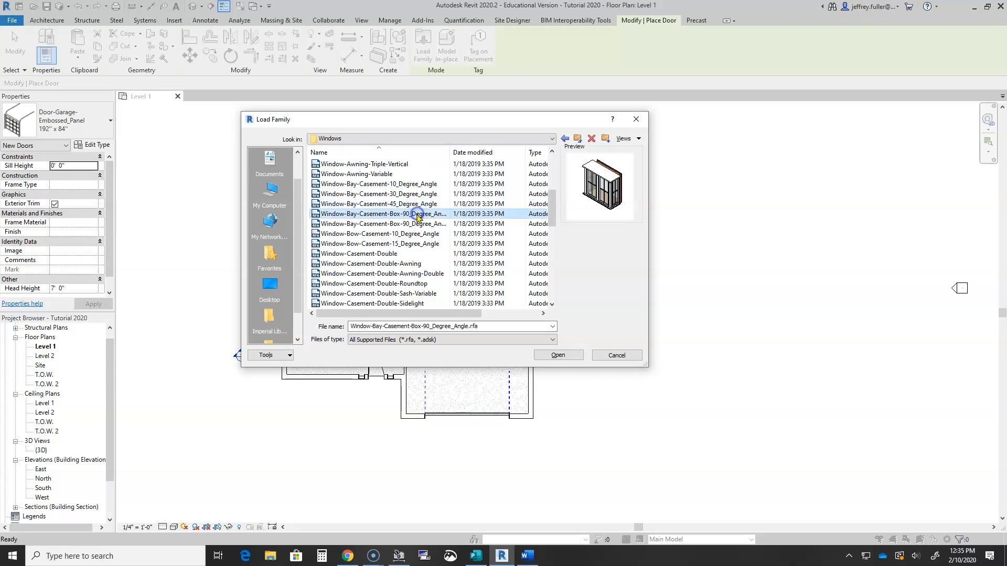
click(415, 194)
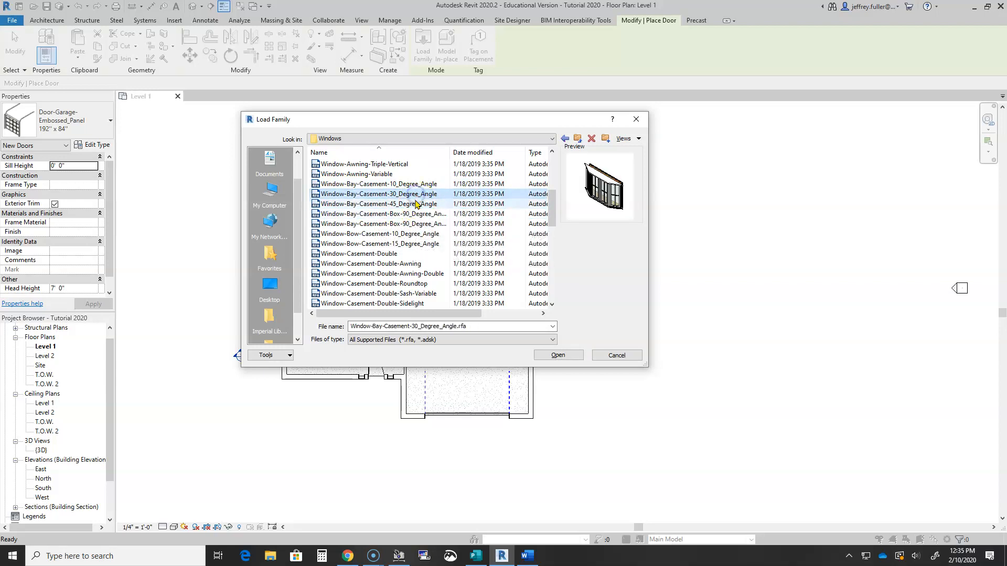
click(558, 355)
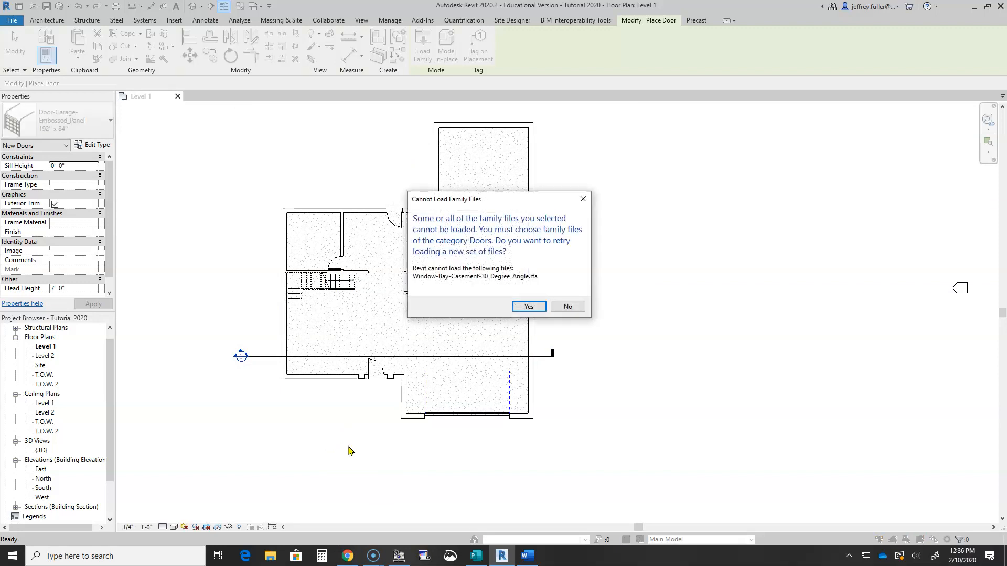
- Decline the retry, start the Window command and load the Window-Bay-Casement-30_Degree_Angle family from the Windows folder
click(566, 307)
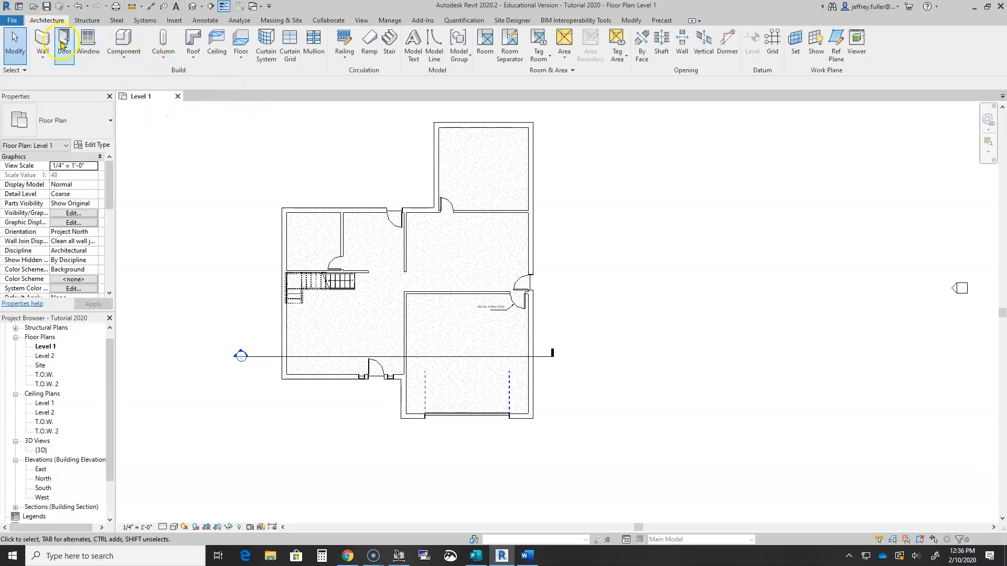
click(87, 41)
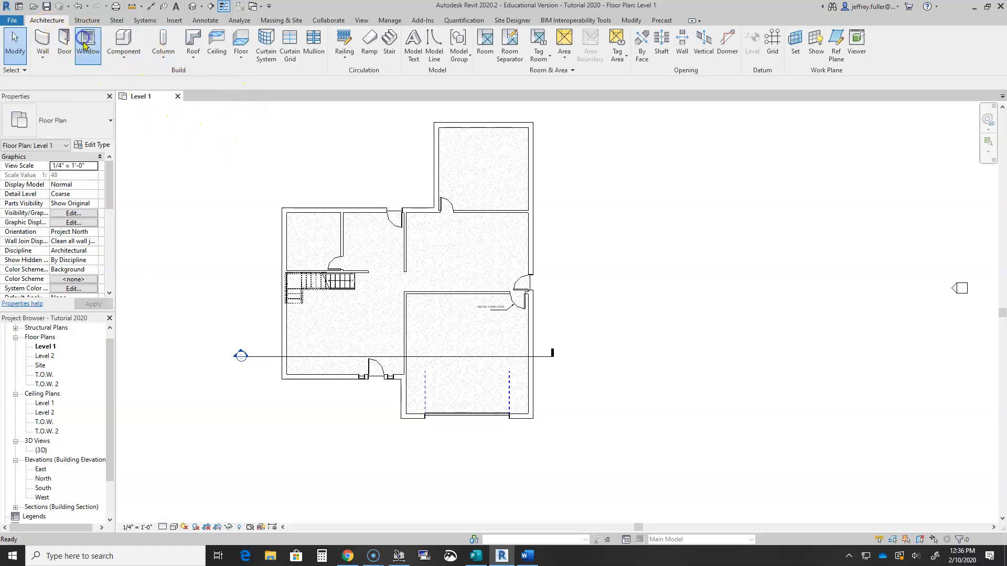
click(423, 45)
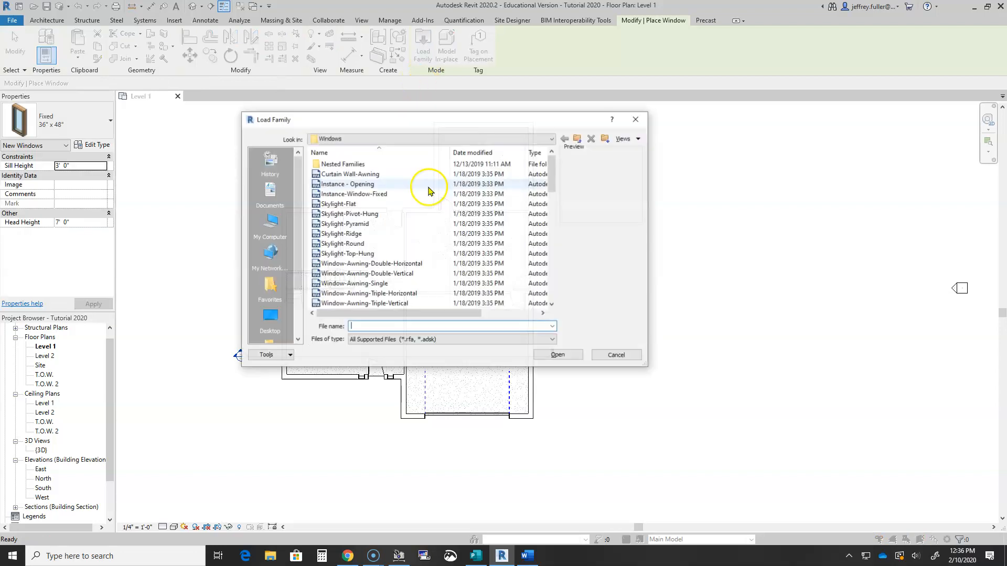
scroll(396, 262, down, 3)
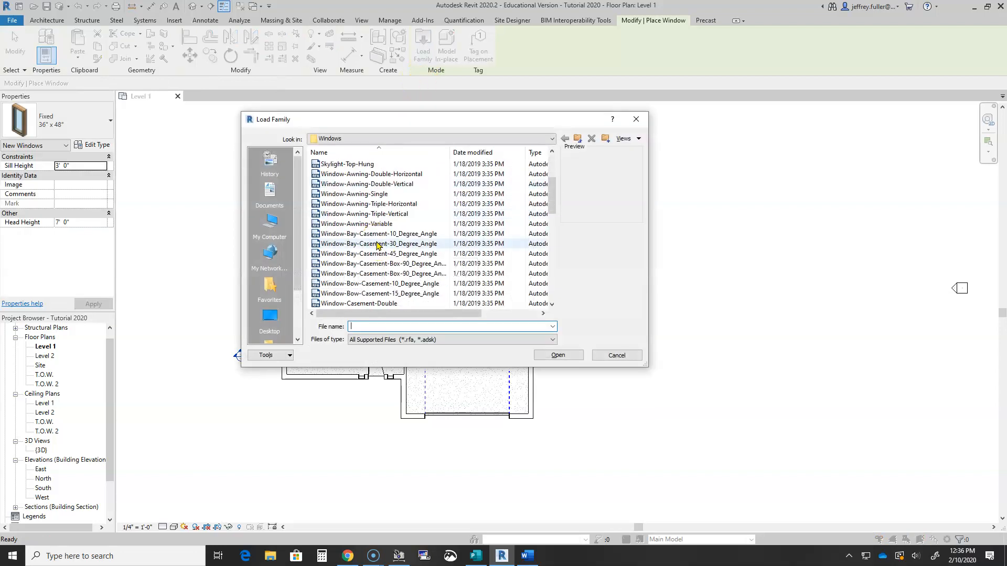
click(388, 244)
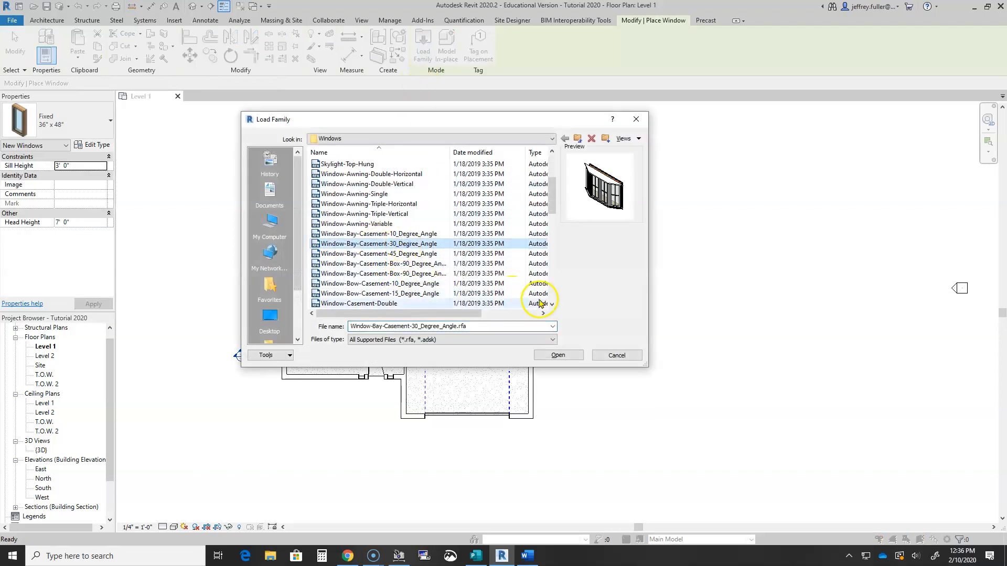
click(558, 356)
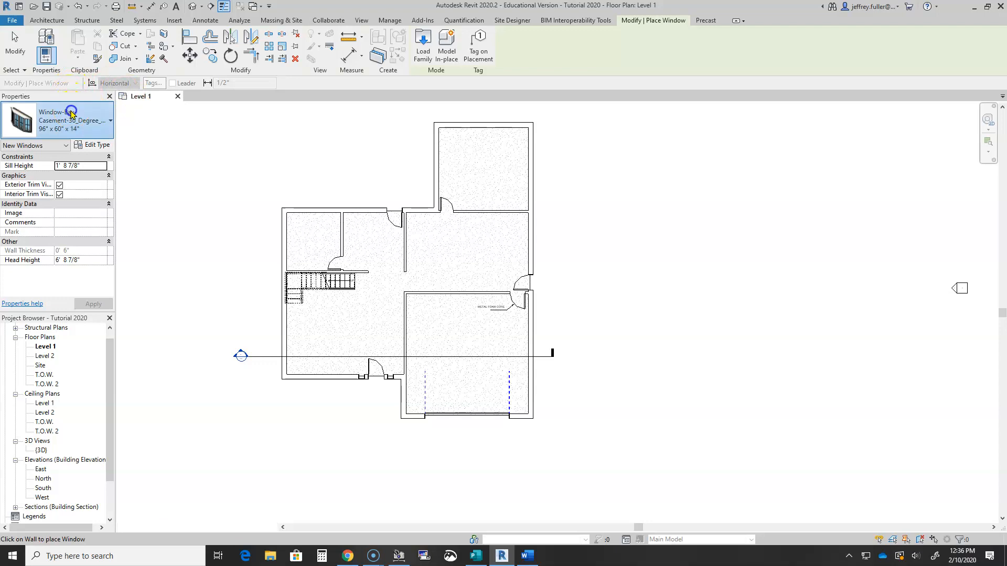
- Place a 96" x 60" x 14" bay casement window in the front wall, 7' - 4 1/2" from the west wall and the entry unit
click(72, 114)
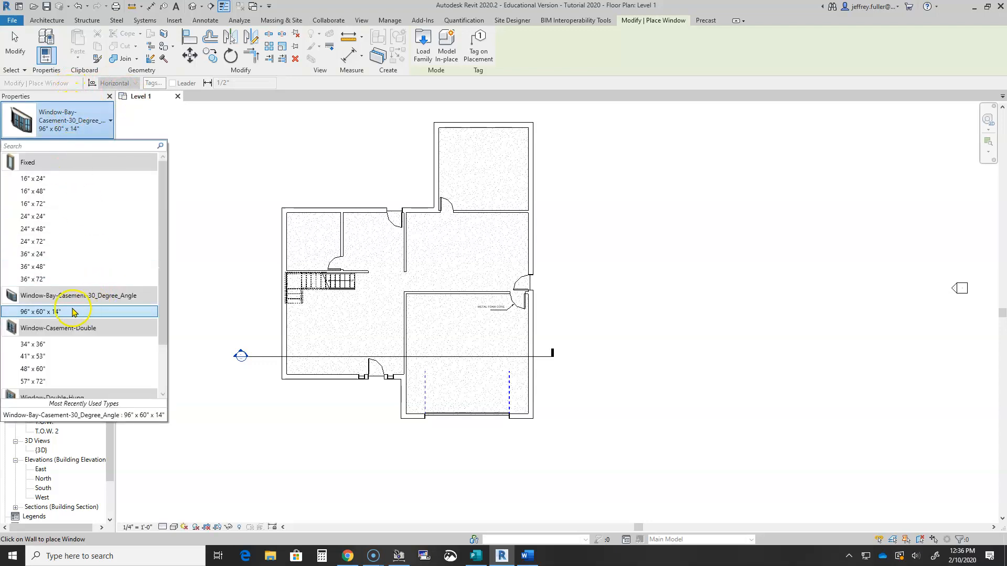
click(18, 314)
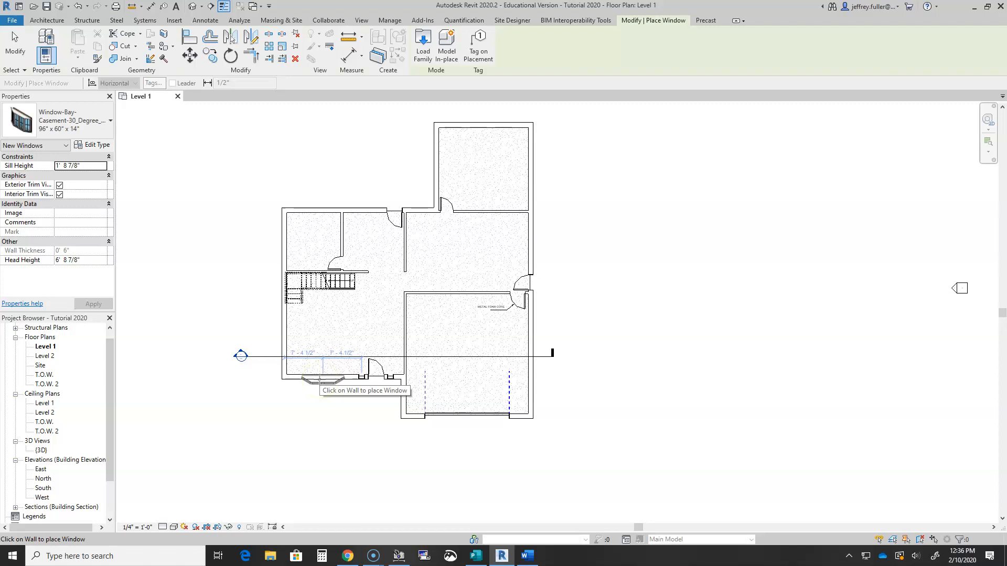
click(322, 379)
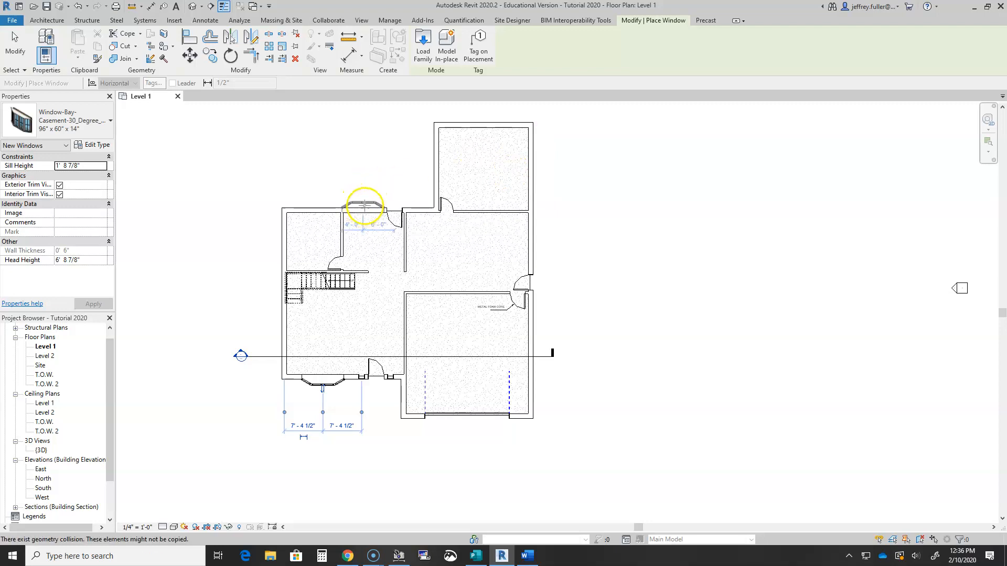
- Choose the Window-Double-Hung-Double family from the Windows folder and open its type list for loading
click(423, 48)
scroll(398, 210, down, 3)
scroll(377, 213, down, 10)
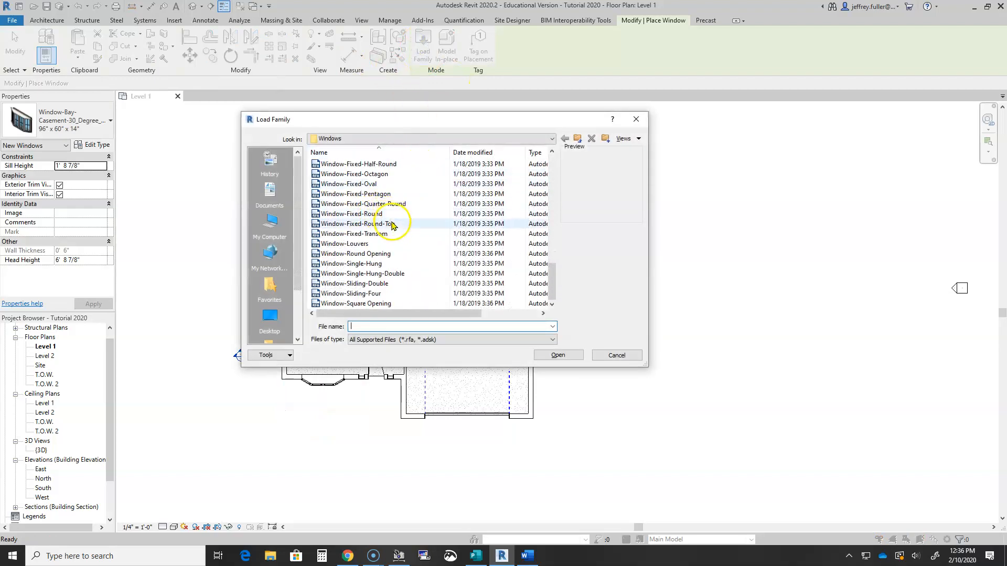
scroll(357, 219, up, 3)
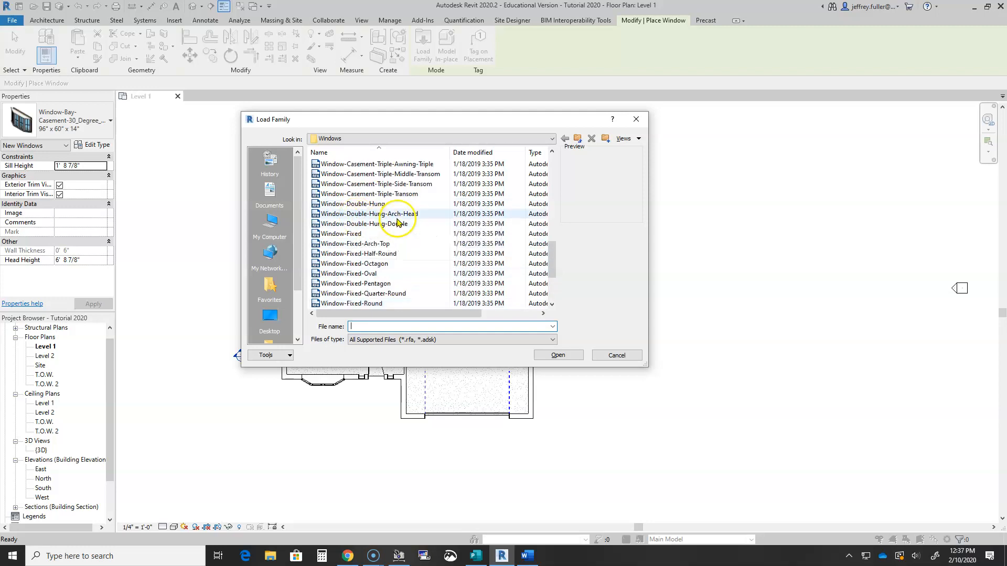
click(397, 225)
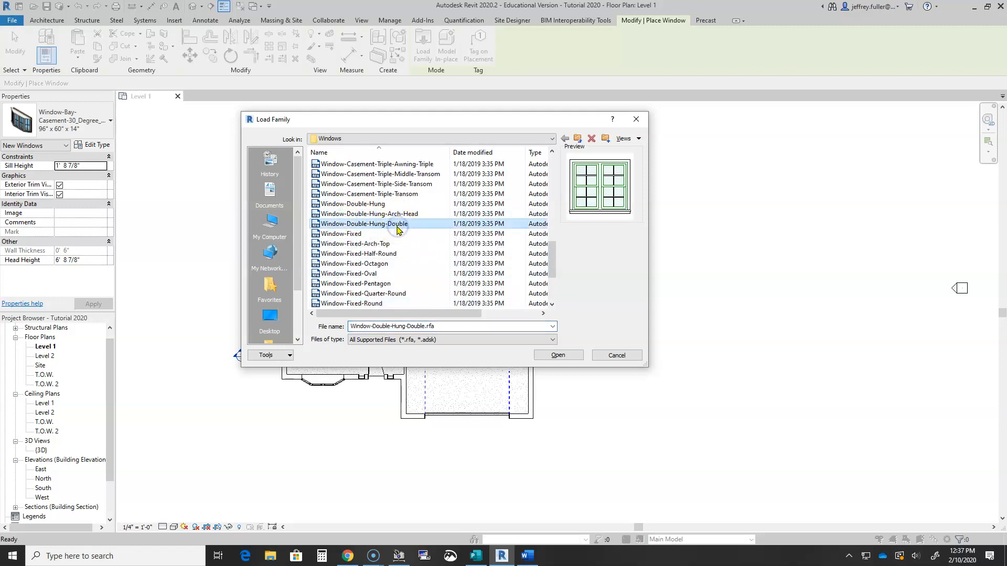
click(397, 224)
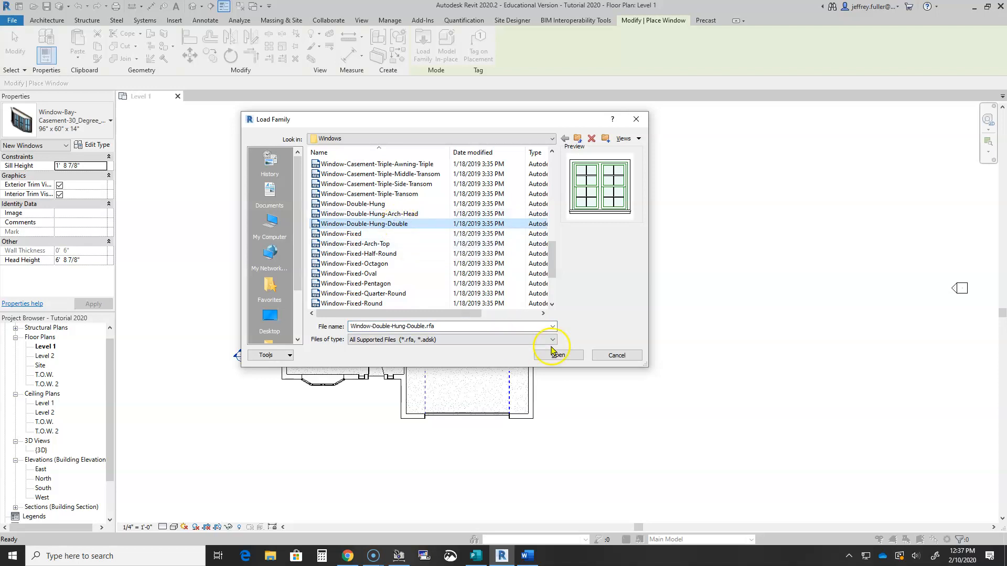
click(576, 356)
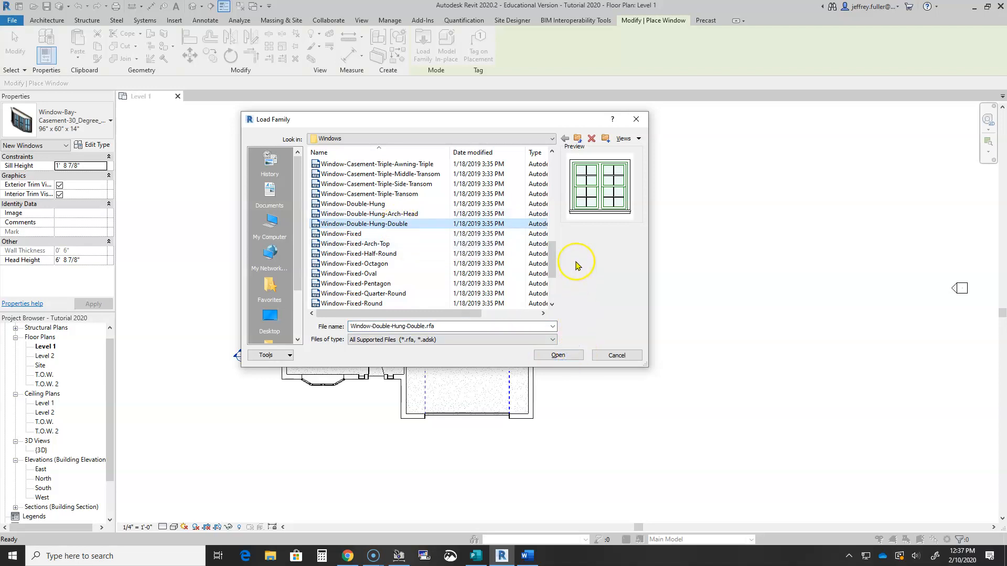
click(556, 355)
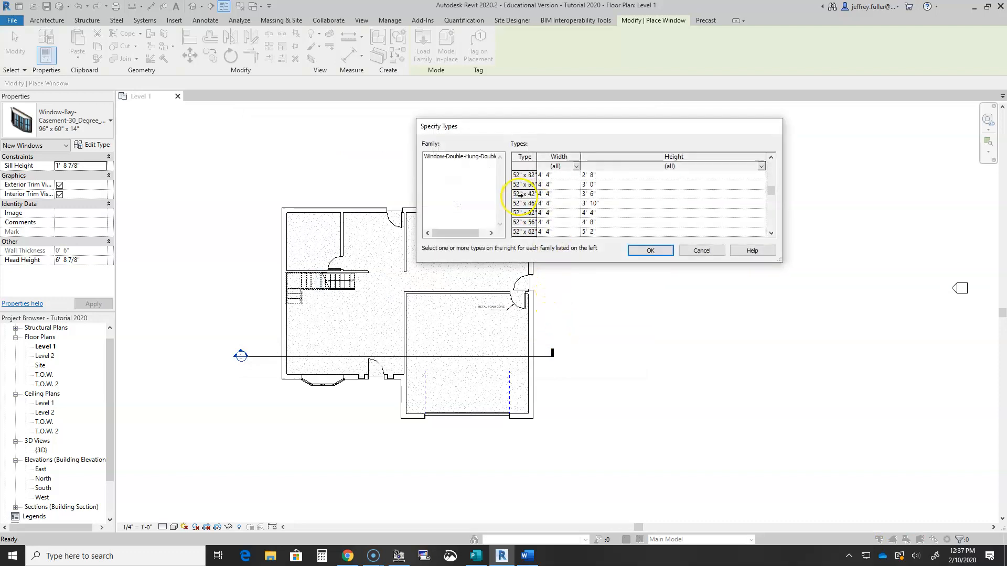
- Load the 76" x 46" type of the Window-Double-Hung-Double family
scroll(519, 195, down, 8)
scroll(519, 212, up, 6)
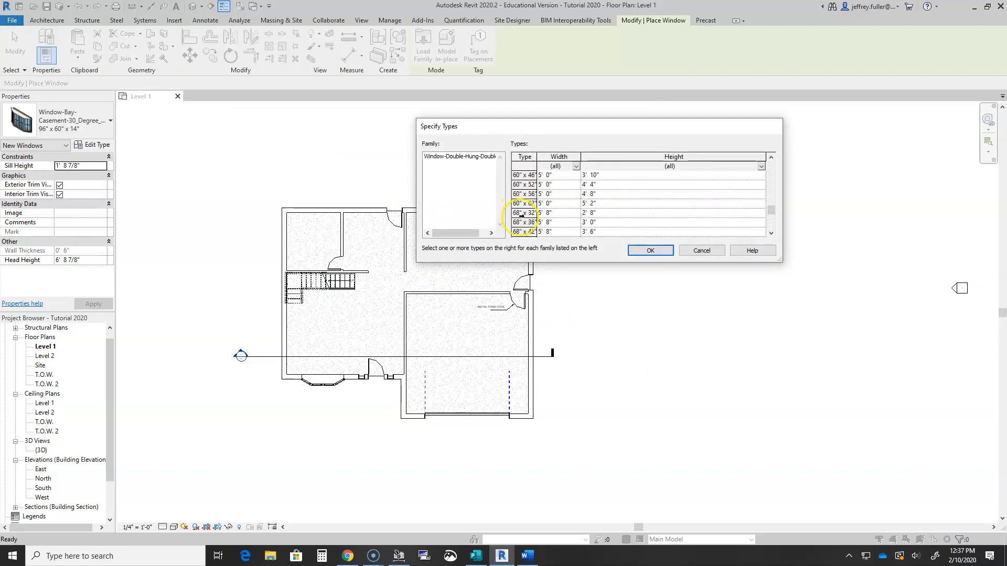
scroll(523, 214, down, 6)
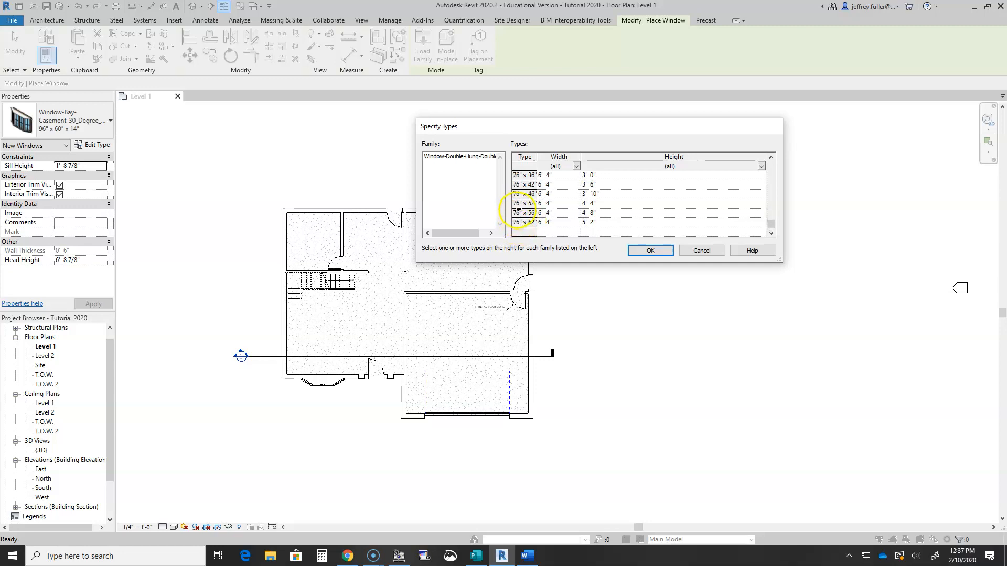
click(522, 194)
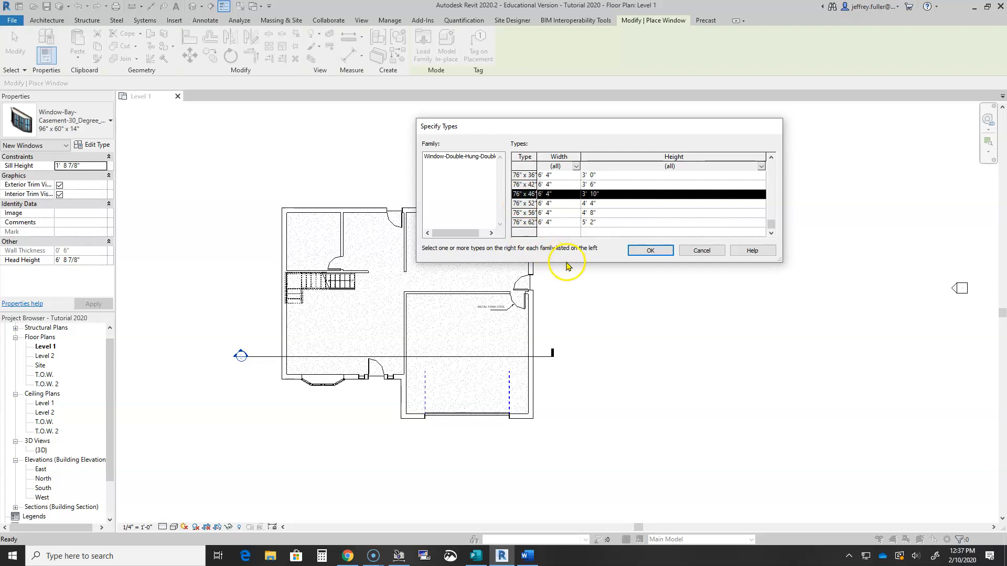
click(651, 251)
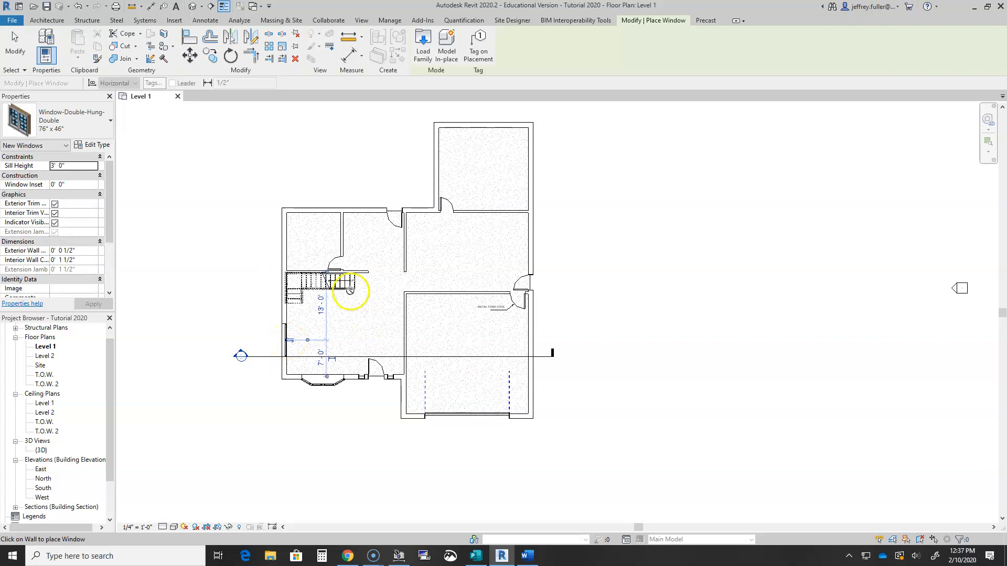
- Place a 76" x 46" double-hung double window in the rear exterior wall, 4' - 0" from the partition and 6' - 0" from the rear door
scroll(281, 343, up, 4)
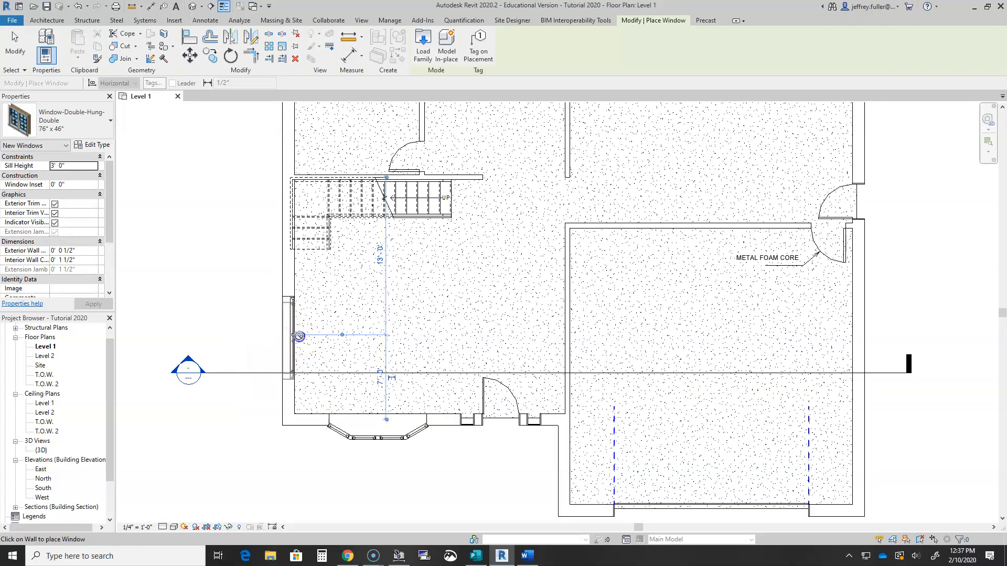
scroll(320, 317, down, 2)
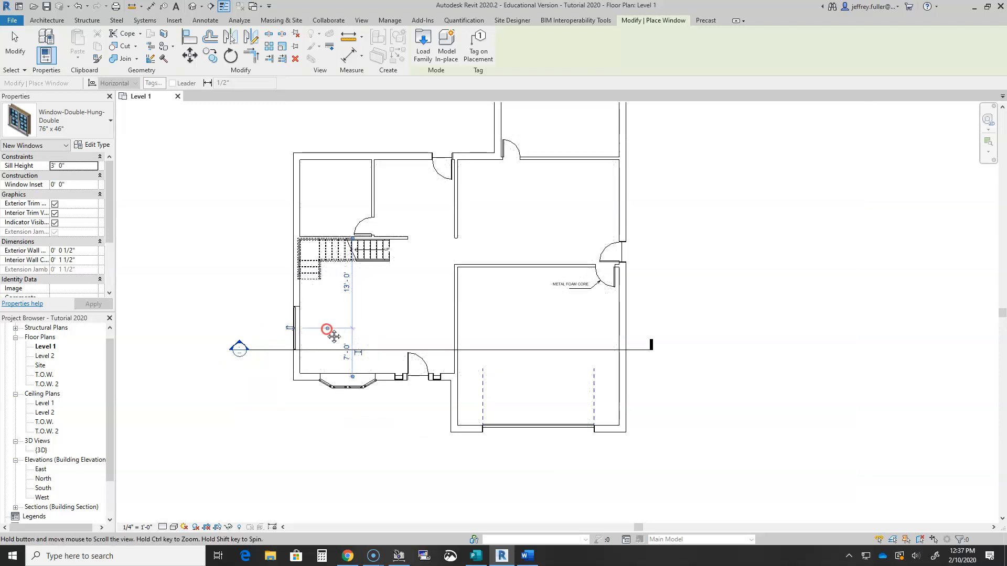
scroll(370, 323, down, 2)
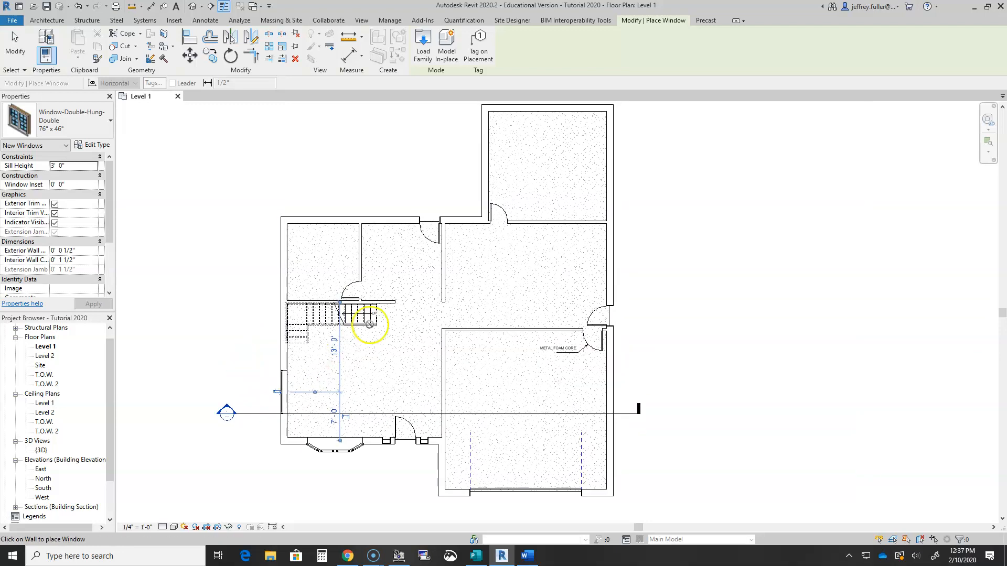
click(388, 218)
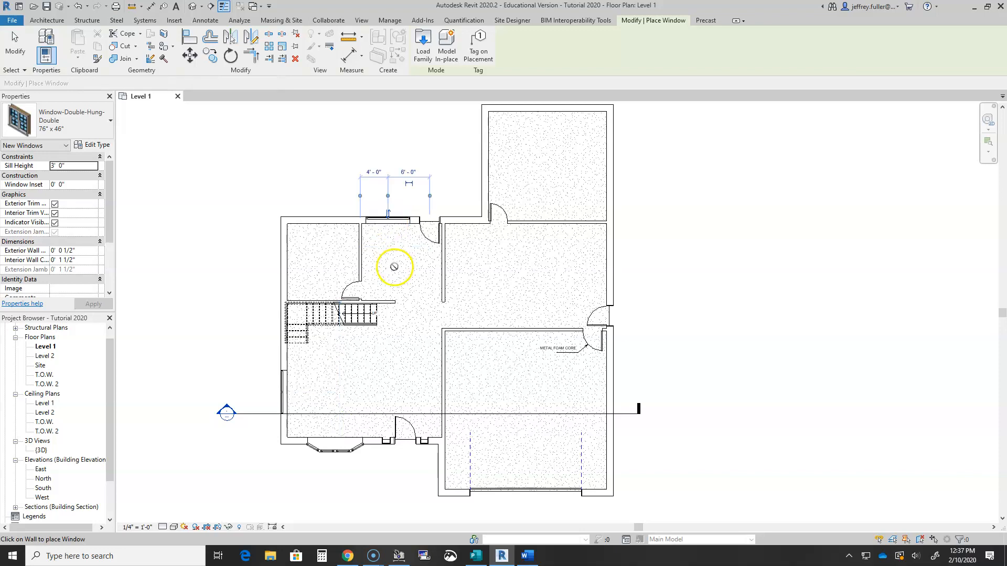
scroll(393, 268, down, 1)
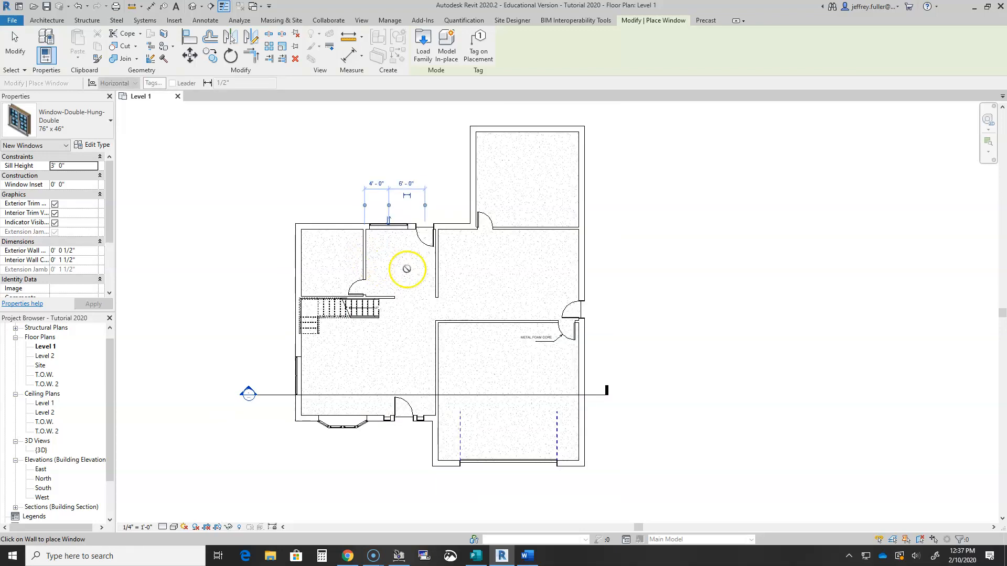
- Place another 76" x 46" window centred in the west wall of the northwest room, 5' - 10 11/16" to each side, and end placement
click(293, 260)
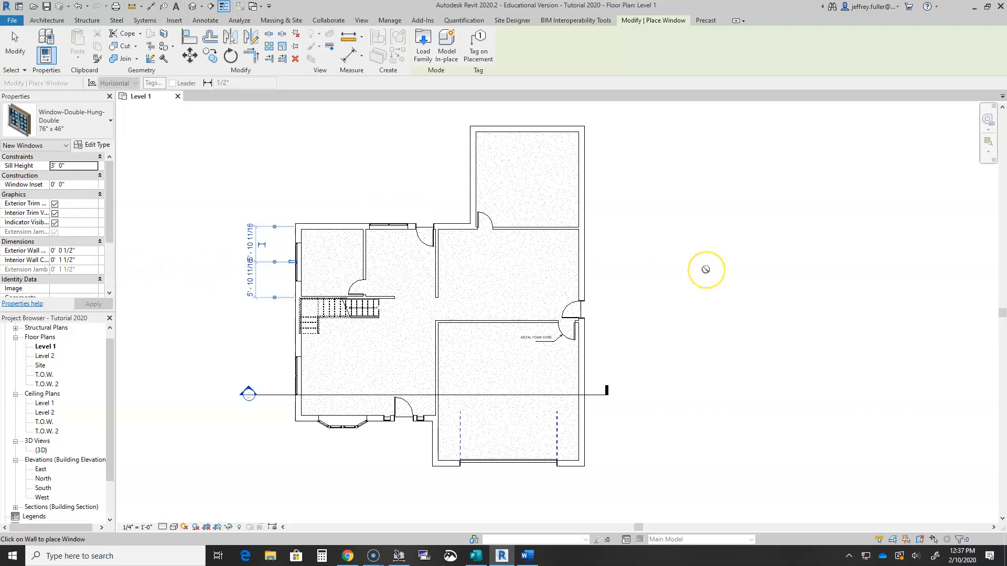
key(Escape)
key(Escape)
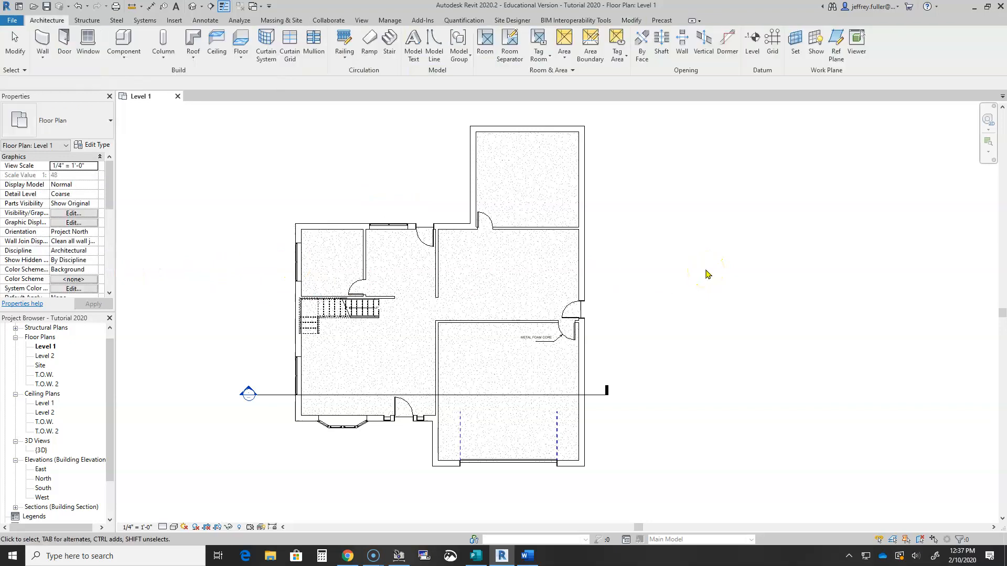
click(688, 270)
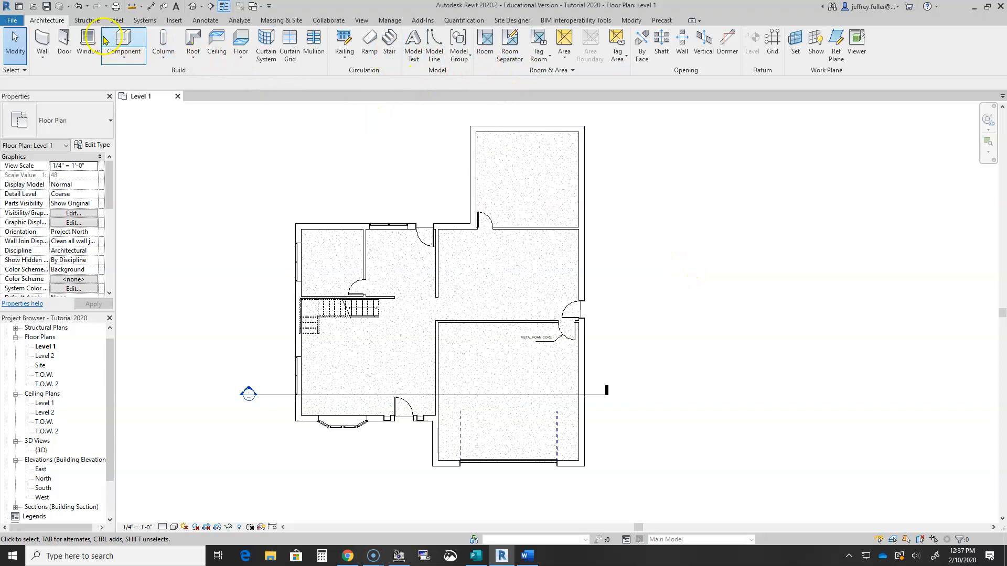
- Choose the Window-Double-Hung family from the Windows folder and open its type list for loading
click(88, 42)
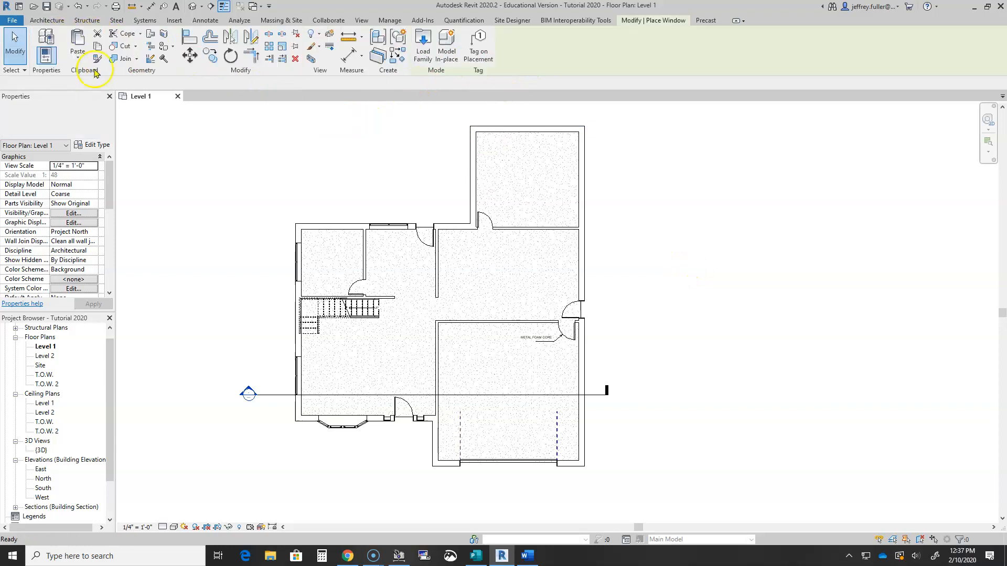
click(422, 50)
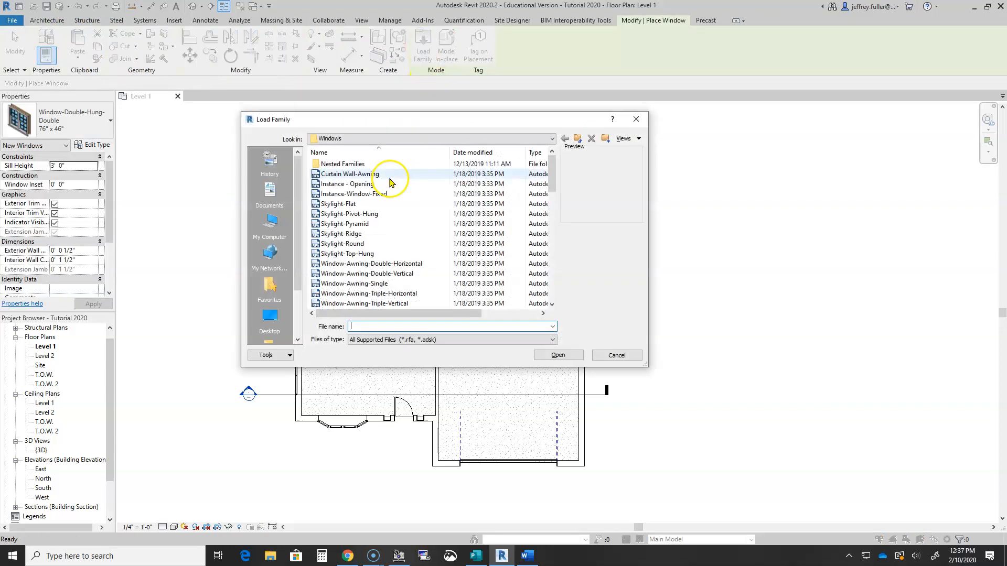
scroll(388, 194, down, 5)
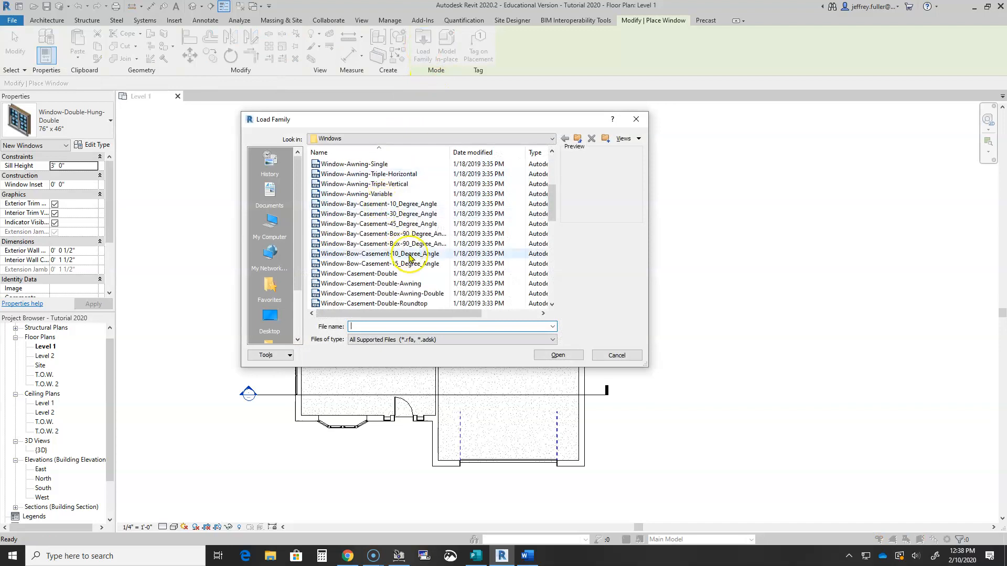
scroll(412, 254, down, 1)
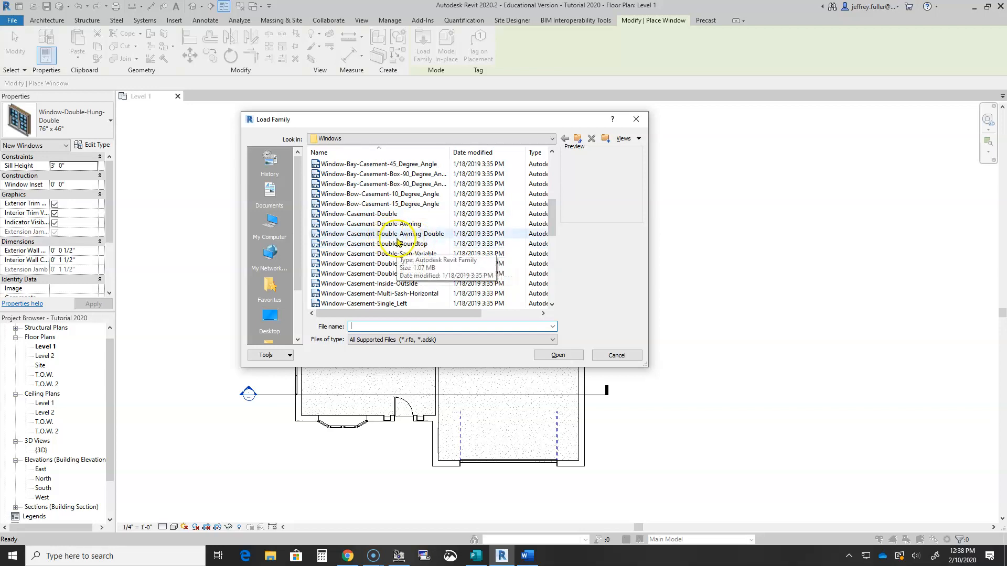
scroll(412, 252, down, 5)
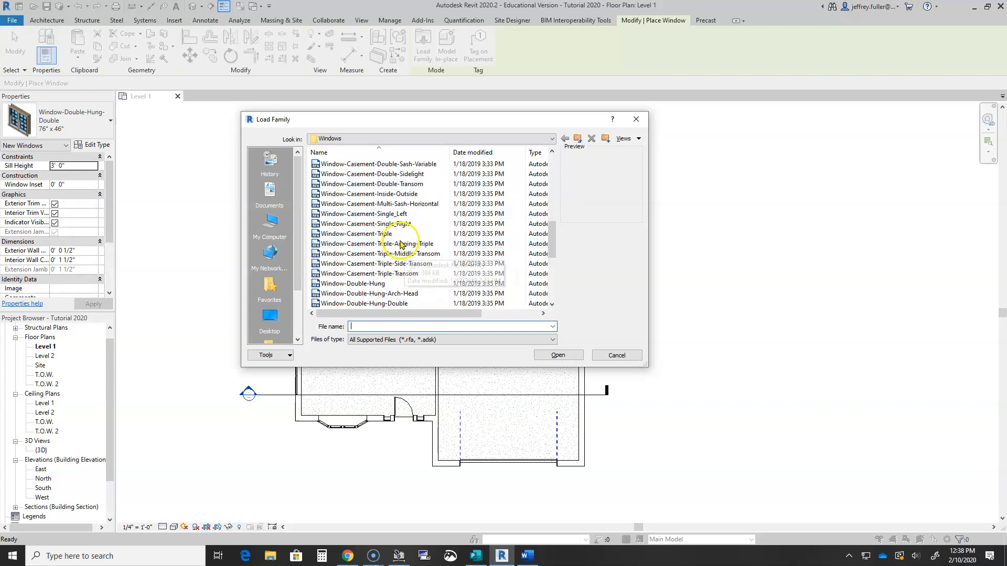
scroll(418, 254, down, 3)
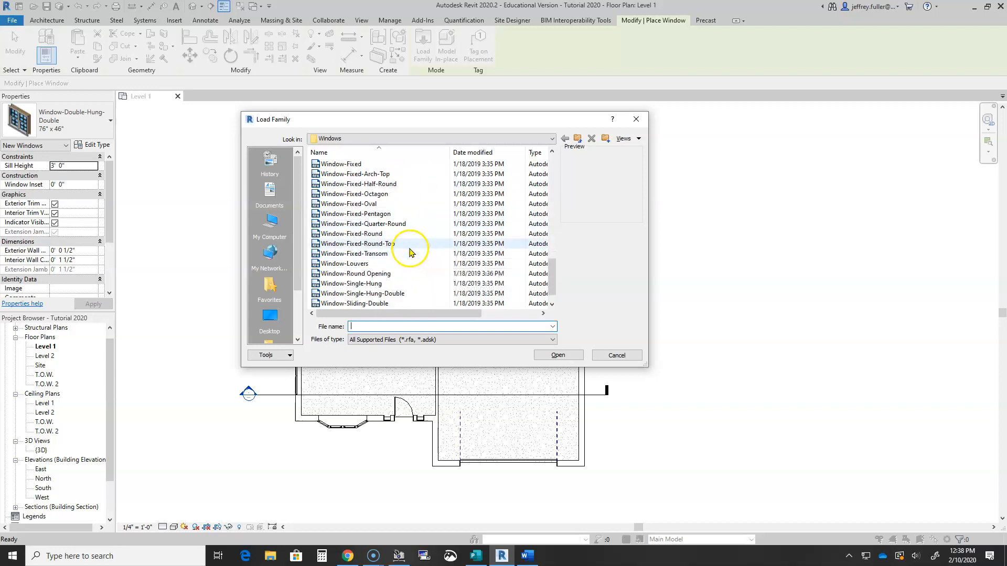
scroll(416, 254, up, 2)
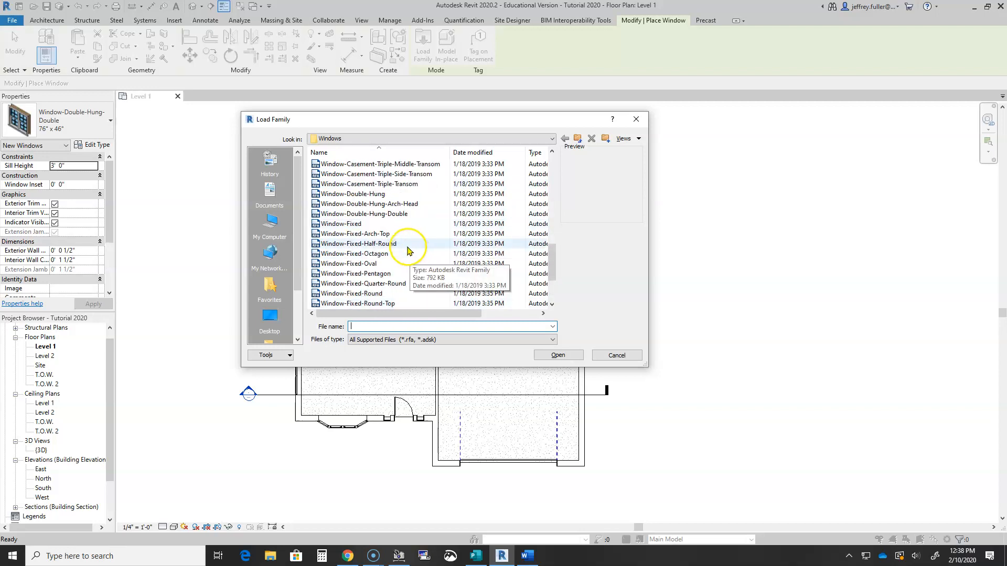
click(358, 194)
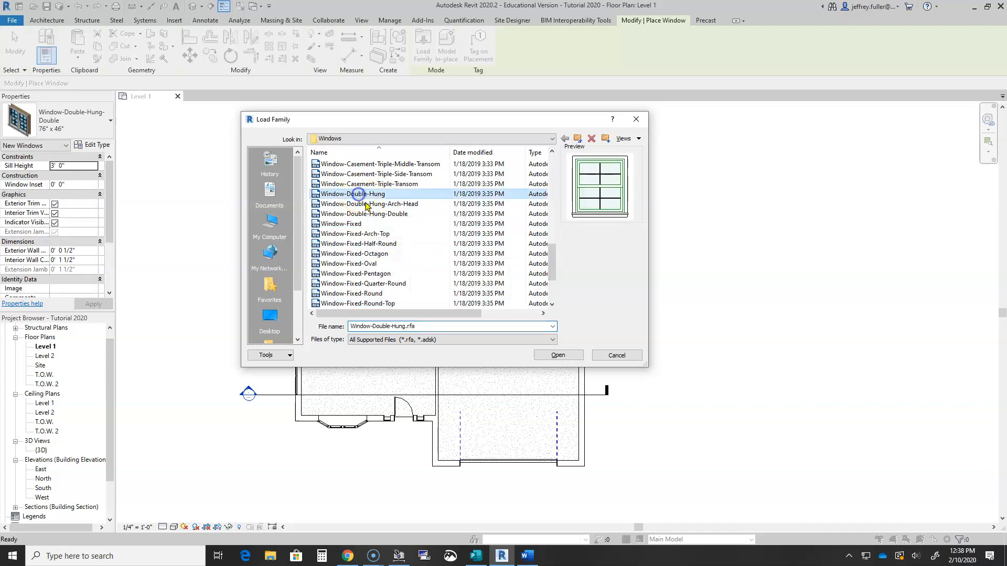
click(563, 357)
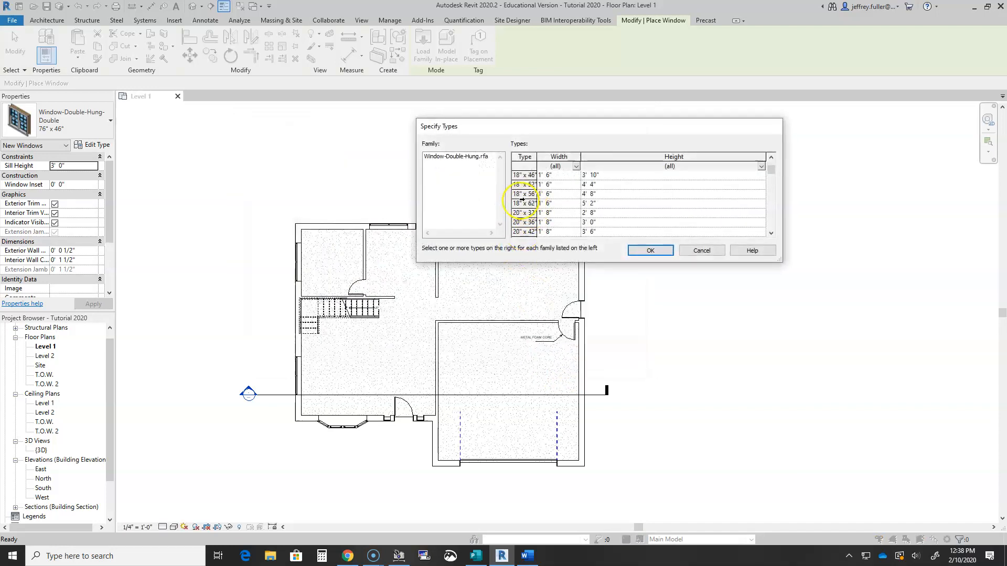
- Load the 34" x 56" type of the Window-Double-Hung family, overwriting the existing version without its parameter values
scroll(519, 207, down, 10)
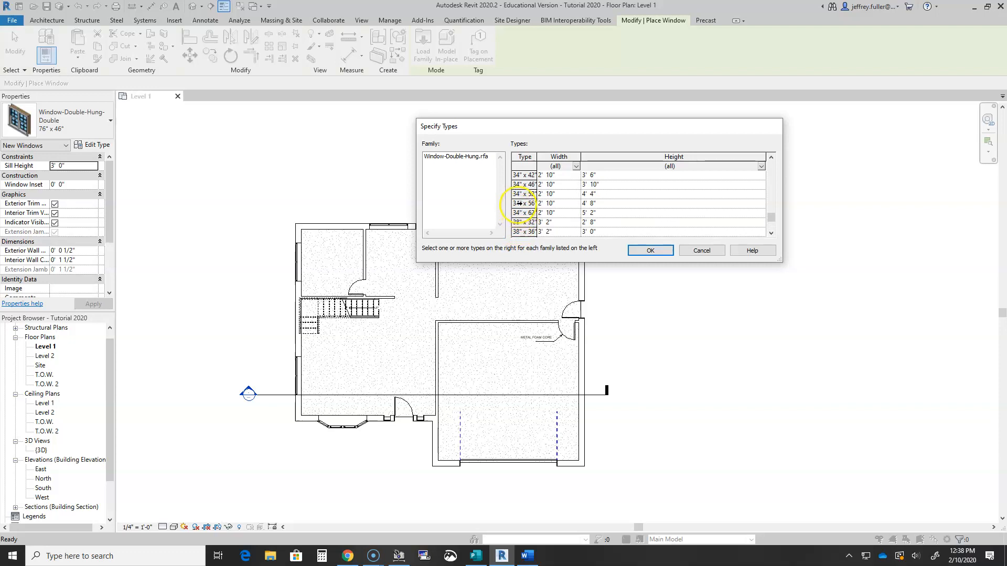
click(518, 204)
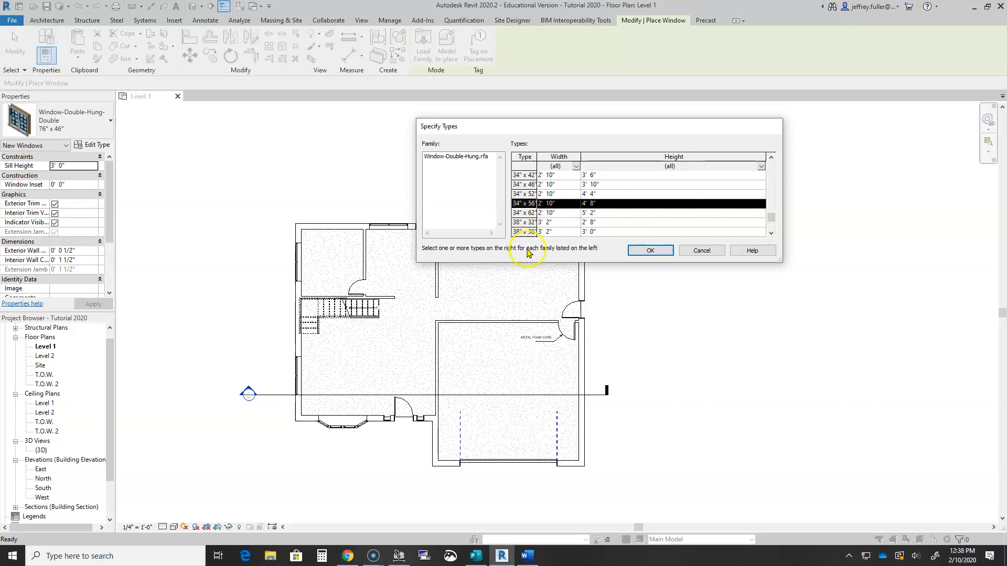
click(650, 251)
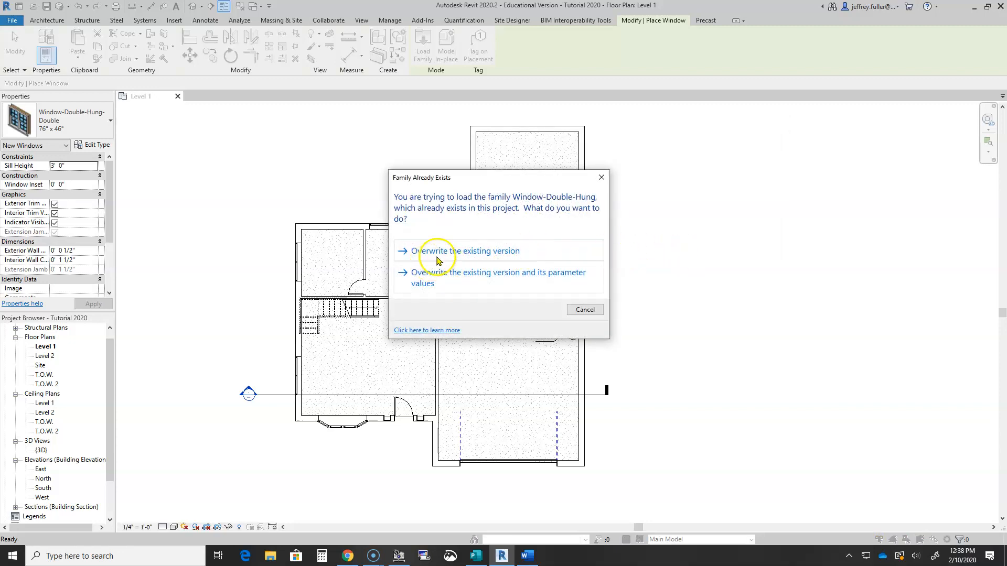
click(446, 251)
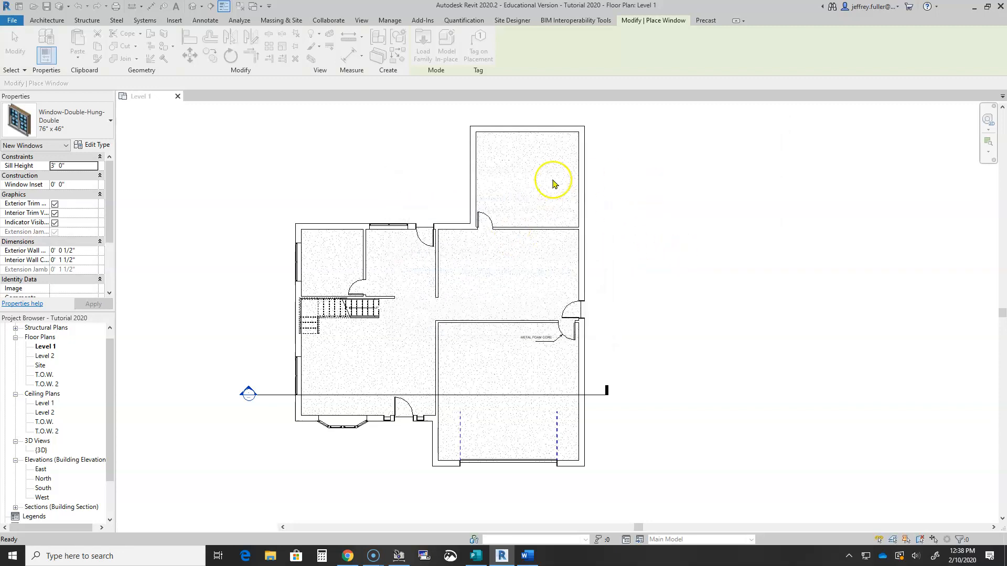
- Place two Window-Double-Hung 34" x 56" windows in the northeast room's east wall, 3' - 0" from the north wall and 2' - 6" from the south partition
scroll(338, 180, down, 2)
scroll(412, 178, up, 2)
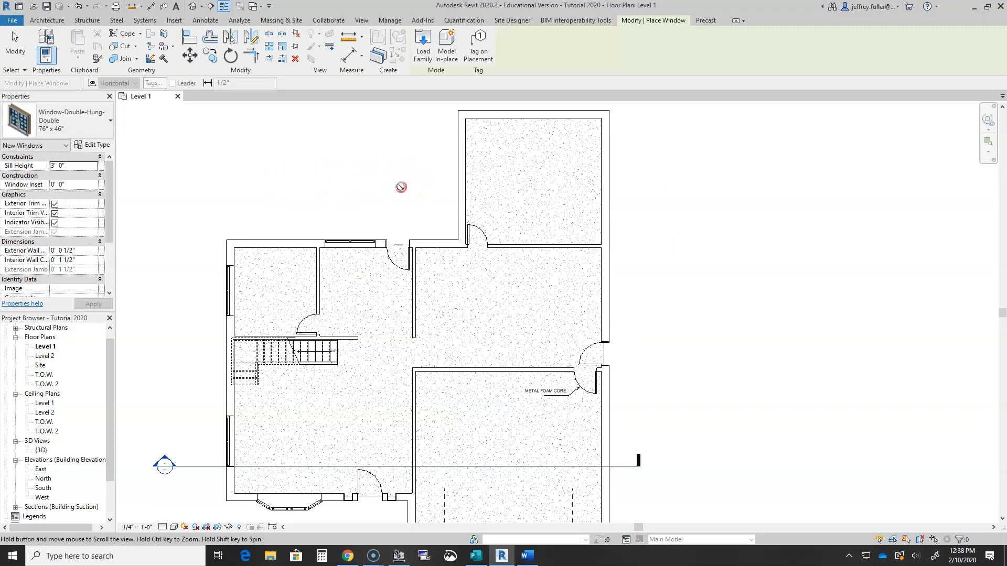
middle_drag(400, 189, 399, 230)
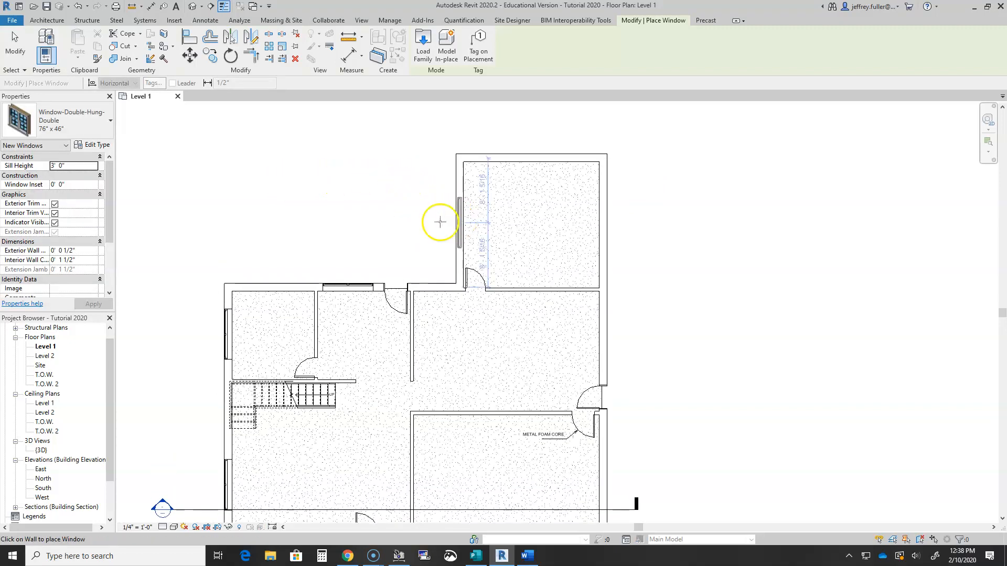
click(91, 127)
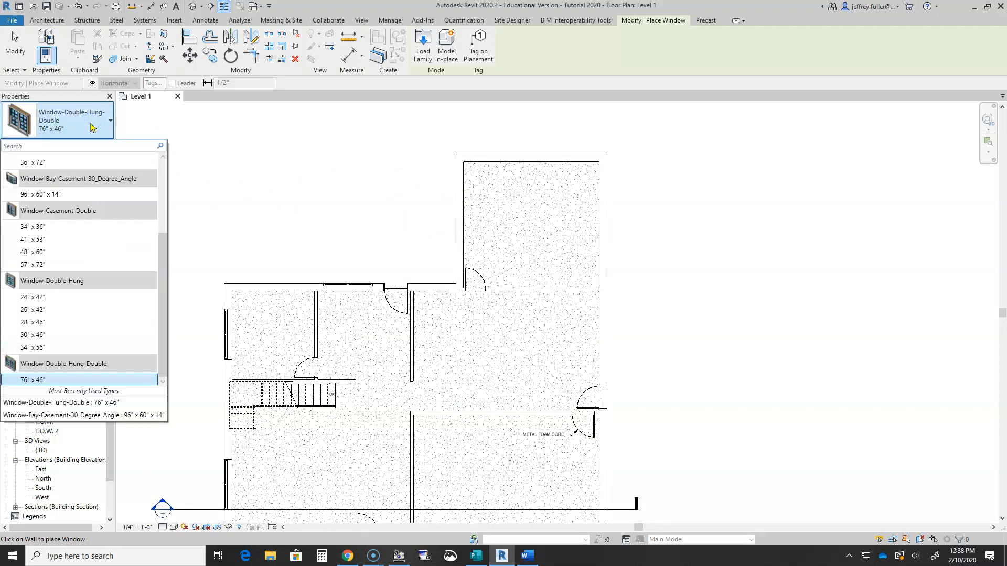
click(82, 193)
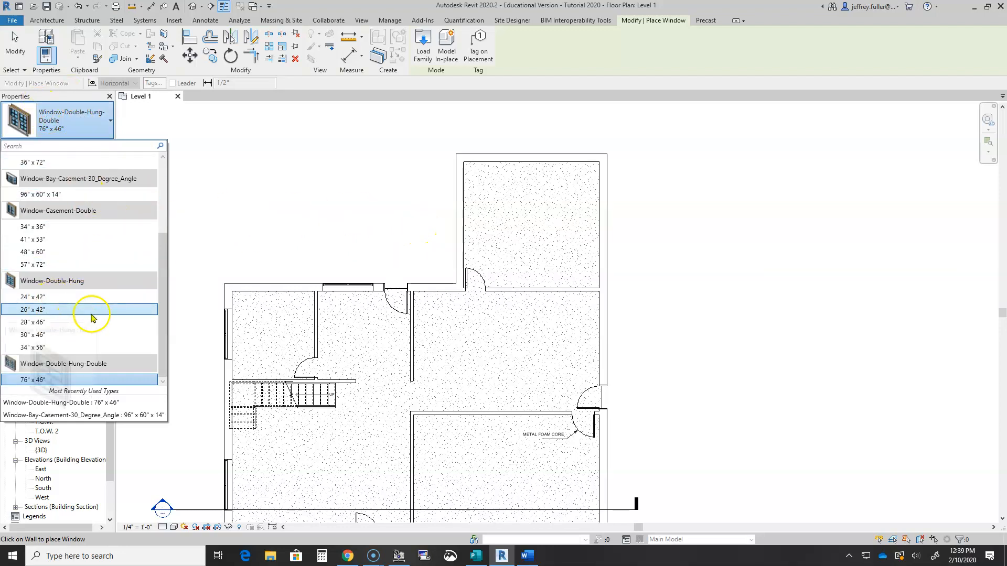
click(46, 348)
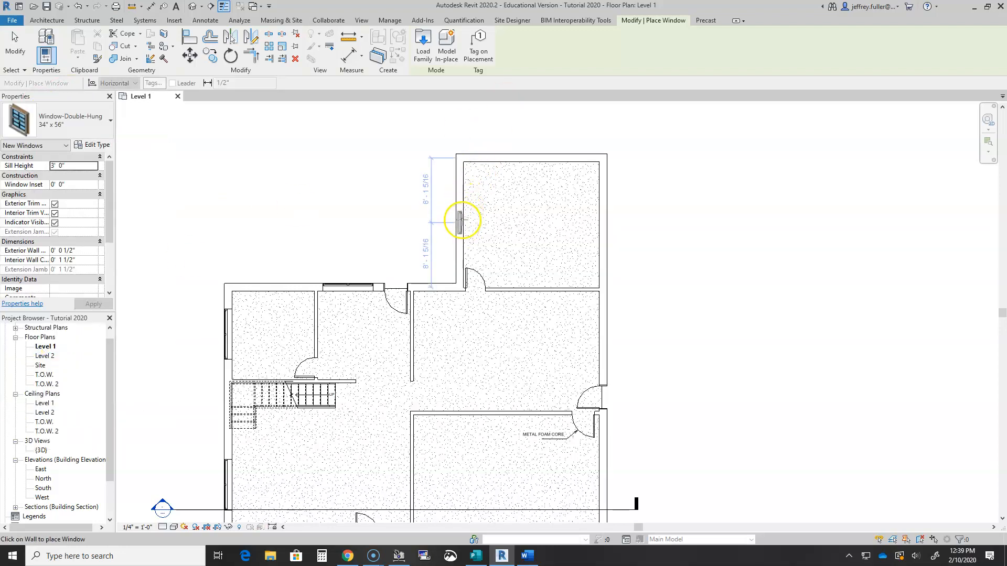
scroll(460, 221, up, 2)
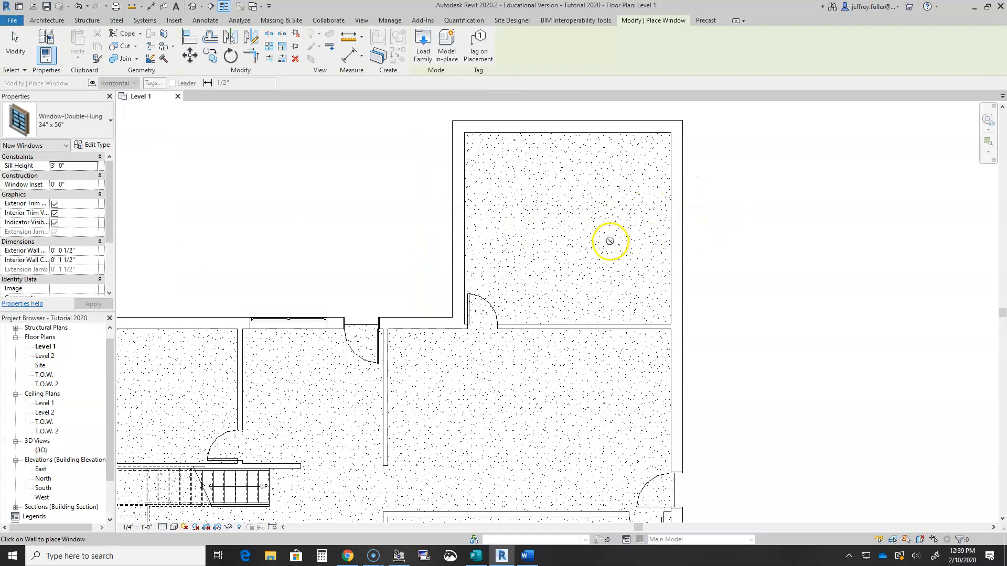
scroll(610, 241, down, 2)
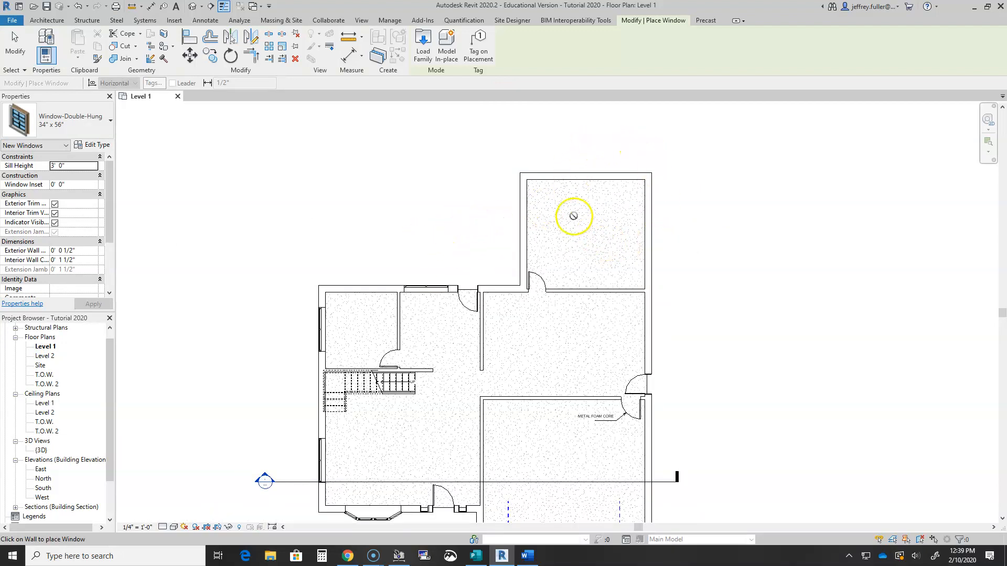
scroll(572, 255, up, 4)
middle_drag(545, 272, 461, 288)
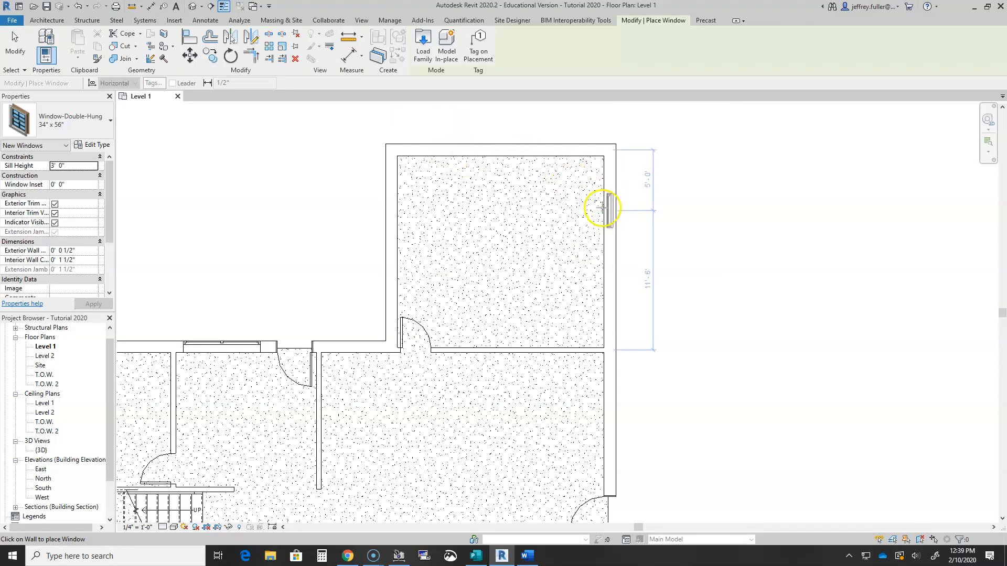
click(614, 188)
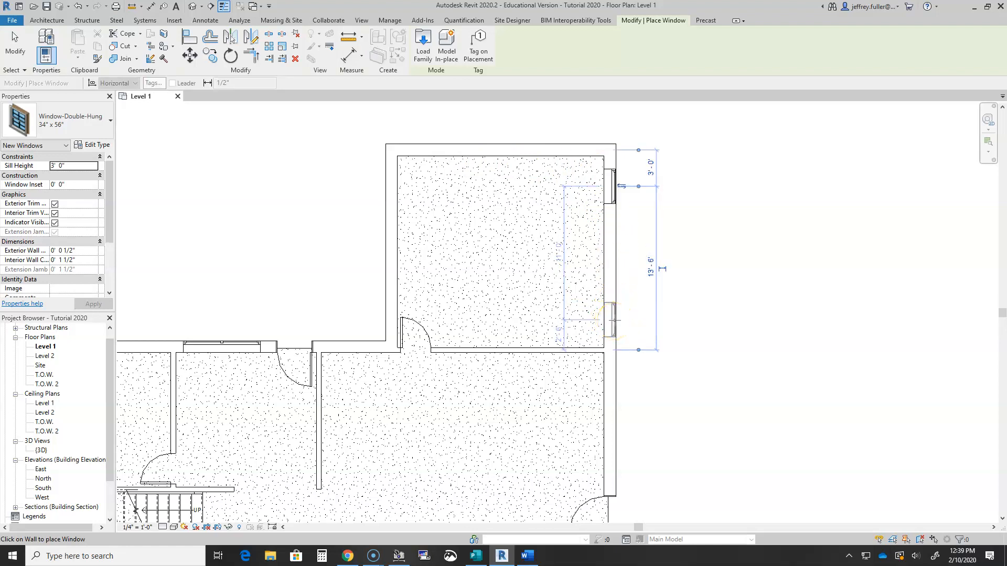
click(614, 318)
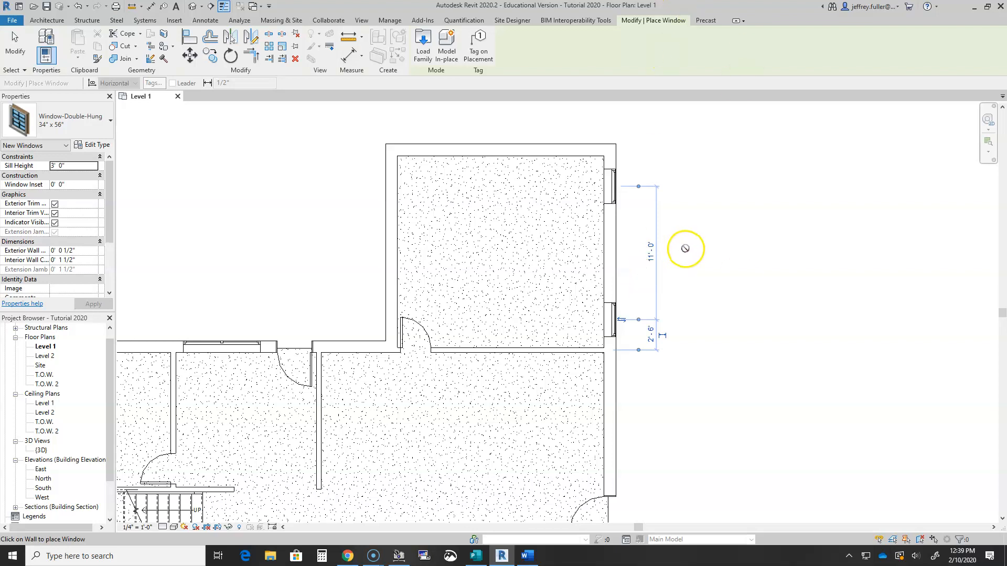
- Place a 34" x 56" double-hung window in the middle room's east wall, 3' - 7" from the north partition and 9' - 11" from the exterior door
scroll(685, 247, down, 1)
middle_drag(703, 289, 682, 247)
scroll(675, 337, down, 1)
middle_drag(673, 337, 627, 281)
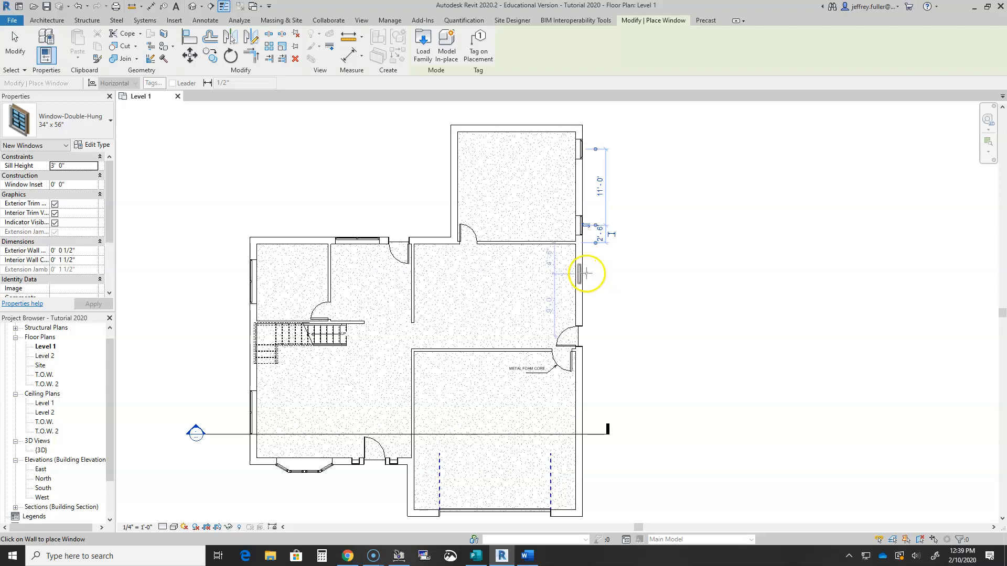
scroll(586, 273, up, 3)
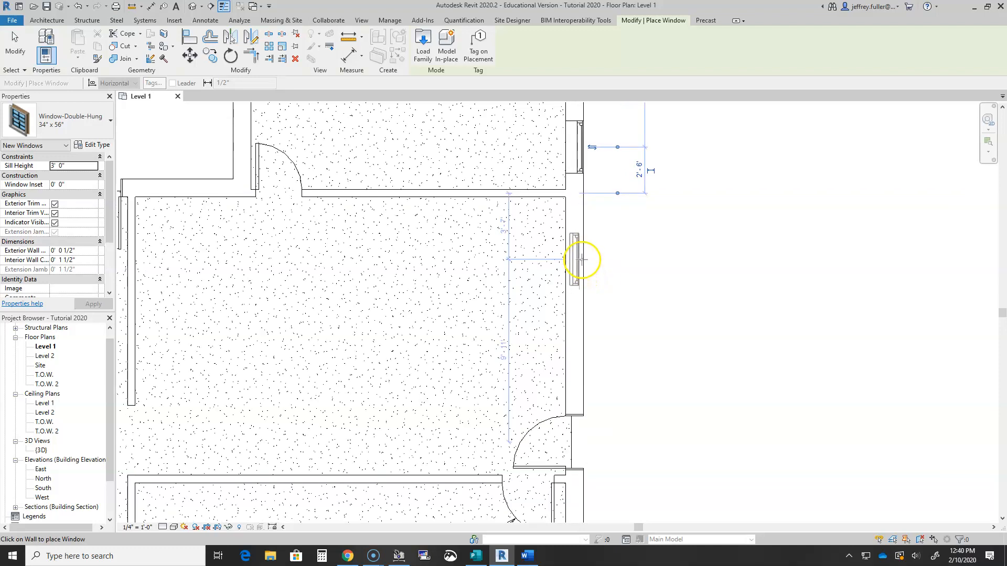
click(582, 260)
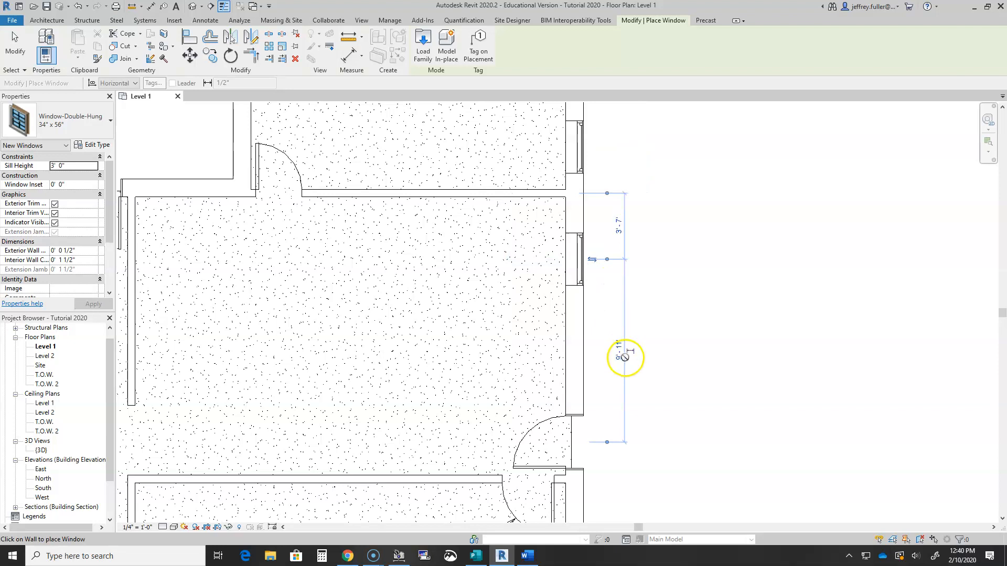
scroll(619, 354, down, 3)
scroll(614, 356, down, 4)
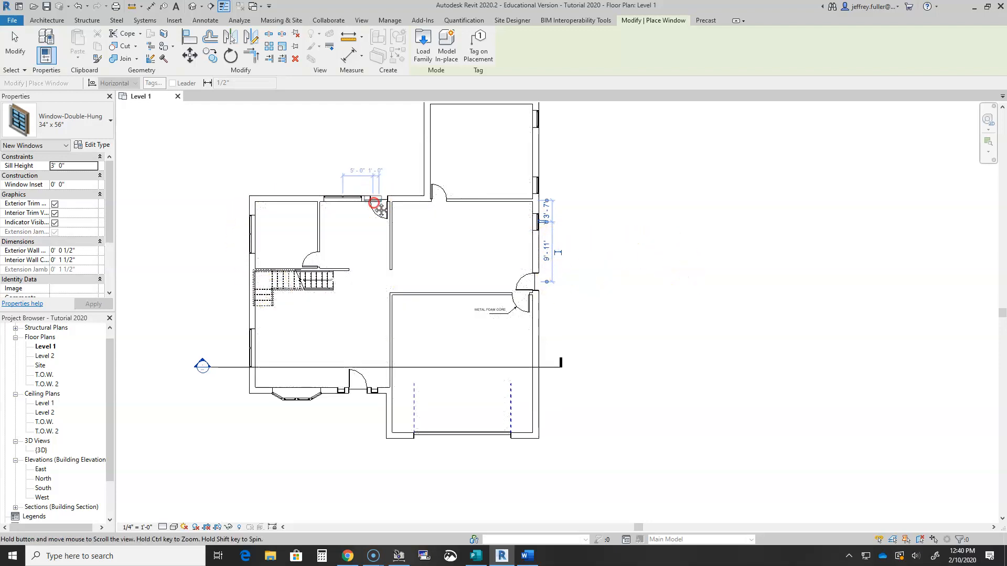
middle_drag(370, 206, 389, 306)
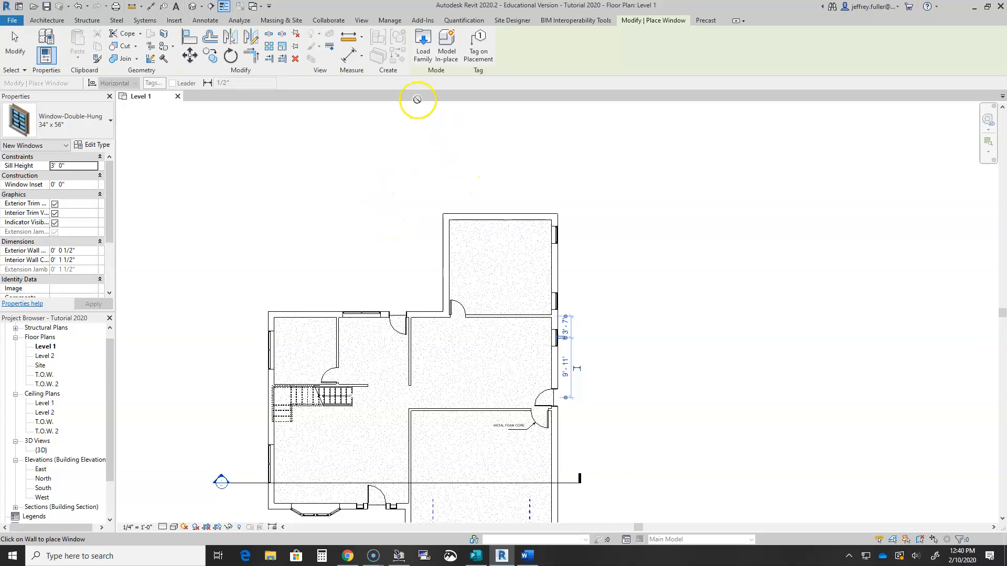
scroll(394, 208, down, 1)
middle_drag(394, 207, 391, 207)
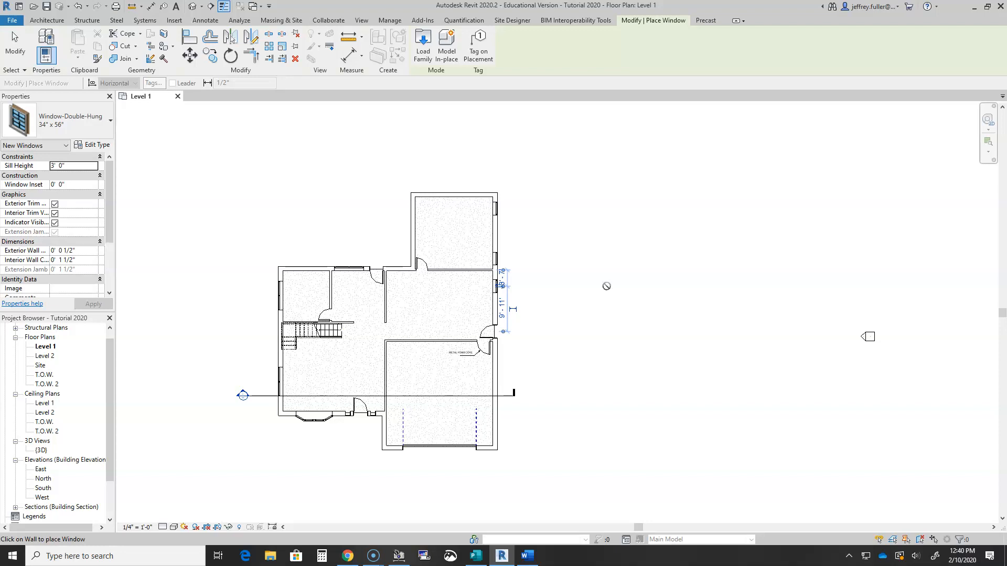
middle_drag(379, 461, 423, 412)
scroll(422, 411, up, 2)
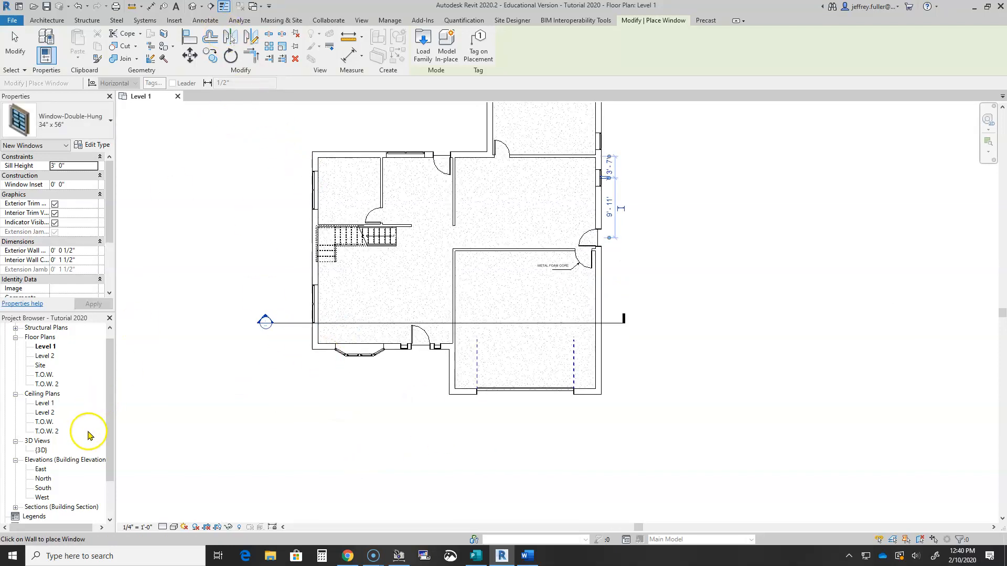
- Save the project and inspect the house's front facade in the {3D} view
double_click(41, 450)
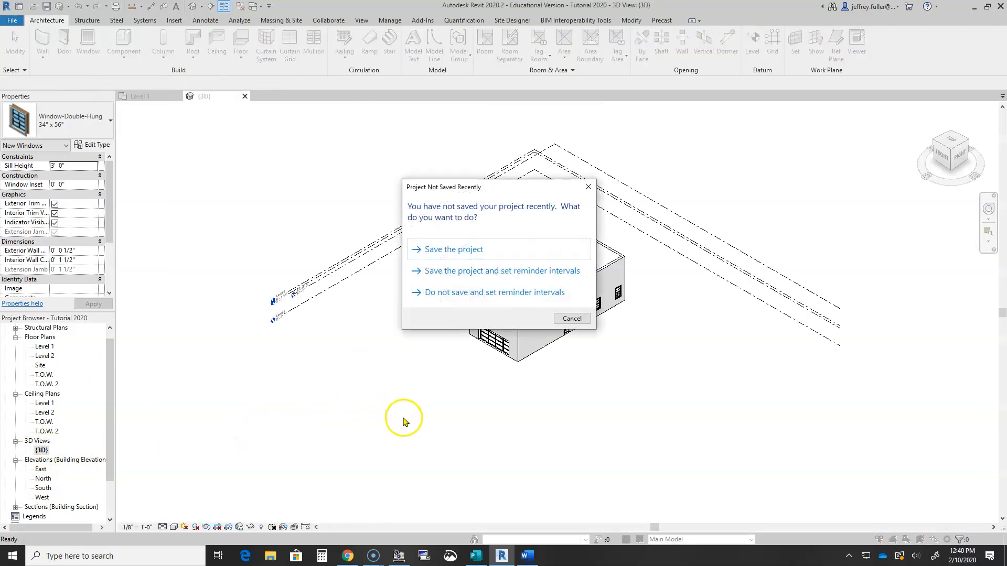
click(446, 249)
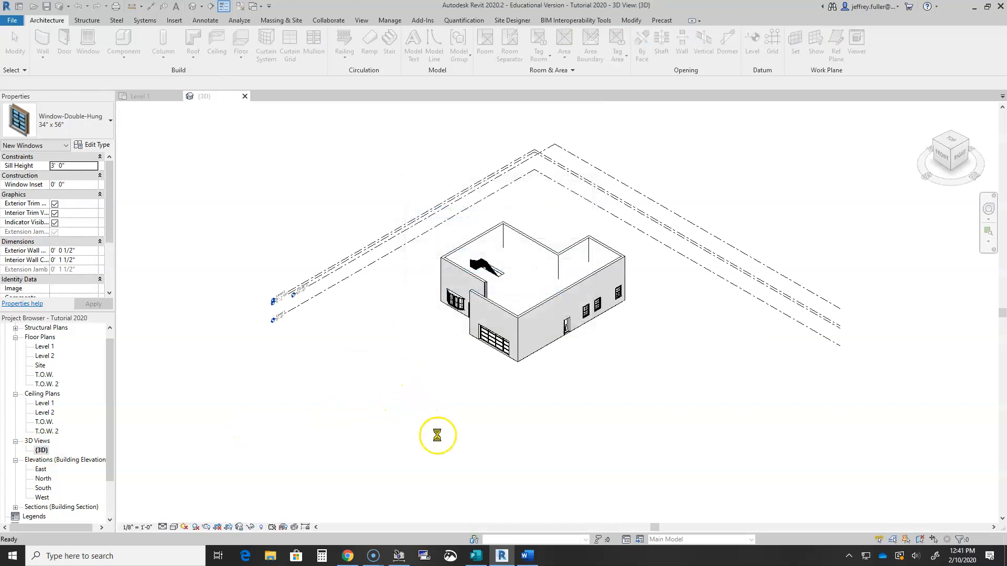
shift+middle_drag(562, 395, 469, 345)
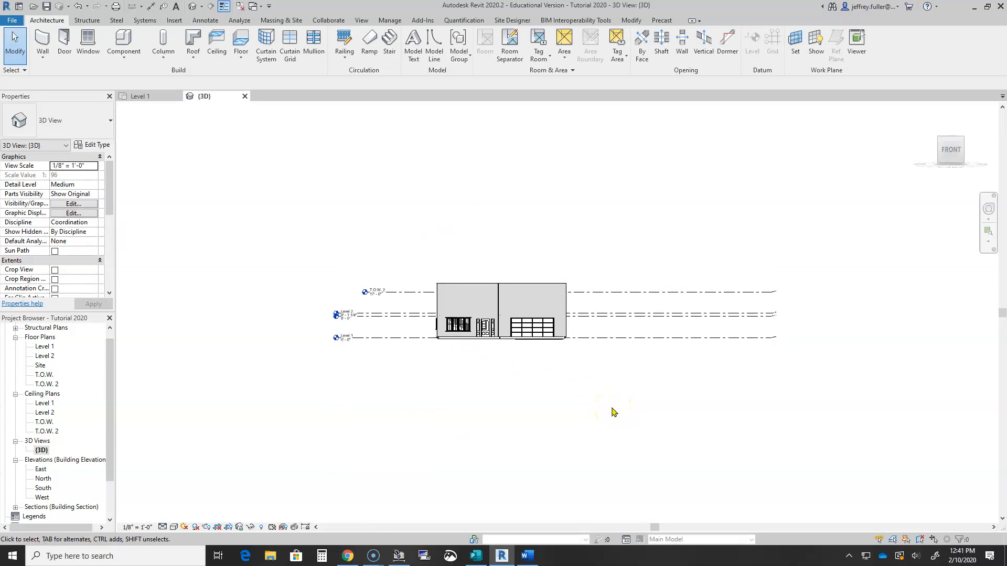
scroll(459, 325, up, 6)
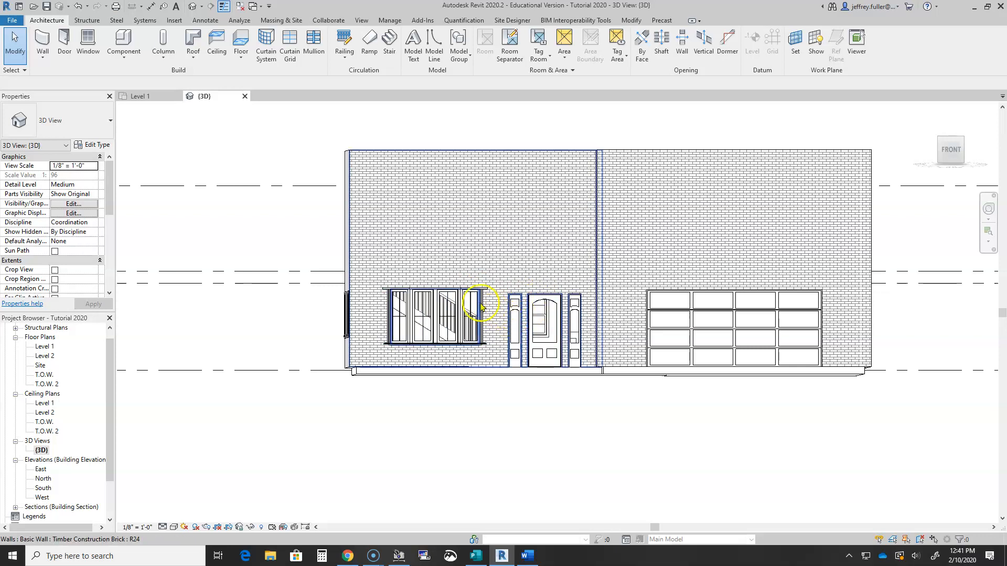
mouse_move(394, 412)
shift+middle_down()
mouse_move(507, 441)
mouse_move(473, 442)
shift+middle_up()
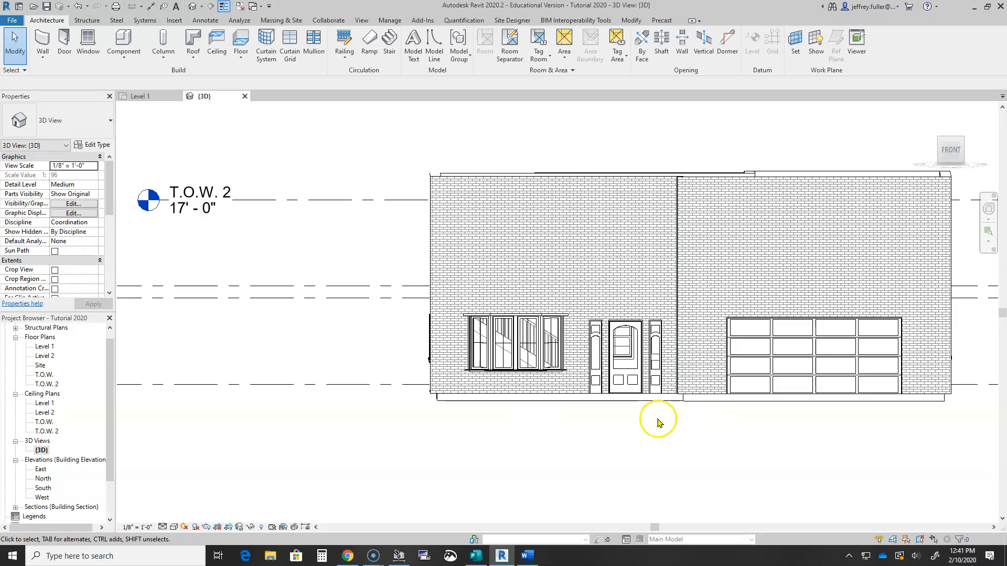